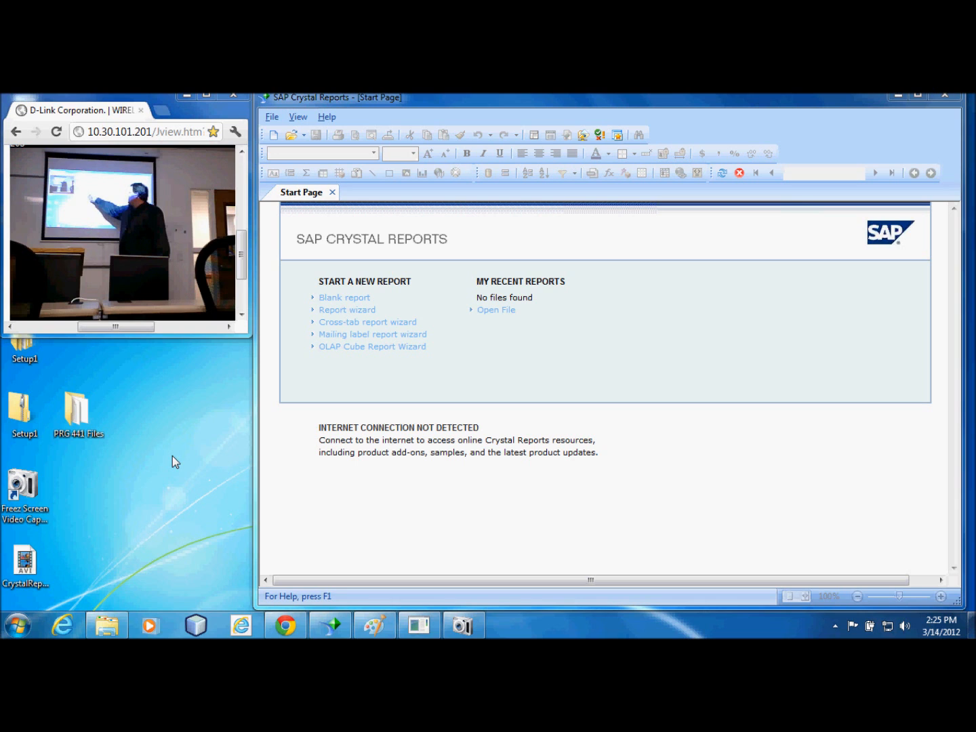
Start a new report with the Report wizard and collapse the expanded ODBC (RDO) and Create New Connection branches of the data sources
click(363, 311)
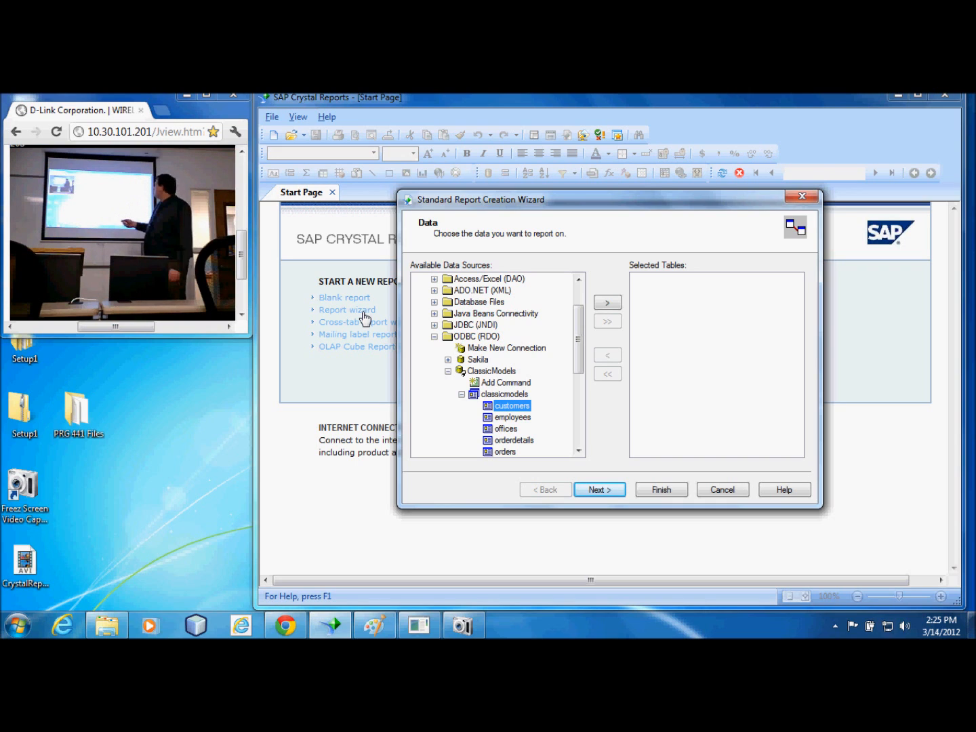
click(461, 394)
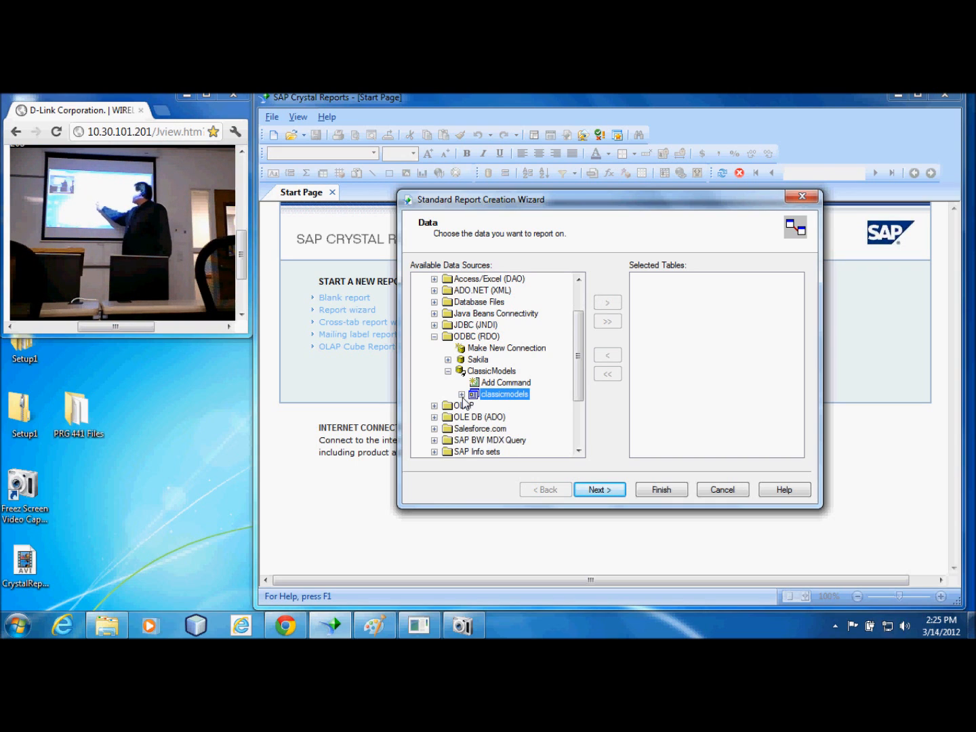
click(447, 371)
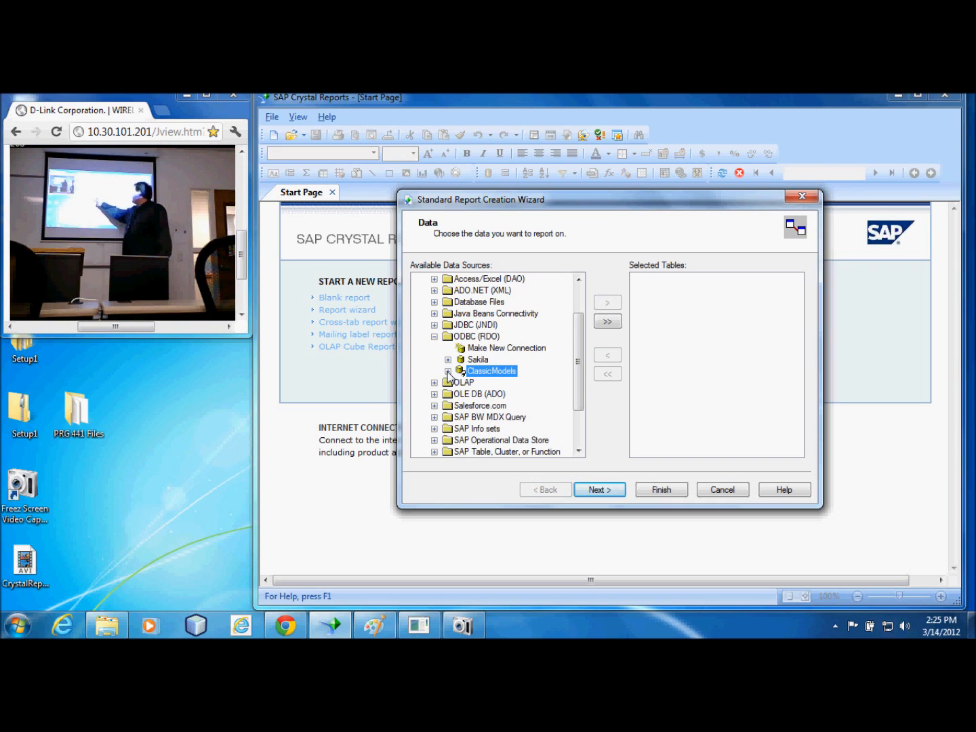
click(434, 337)
click(580, 301)
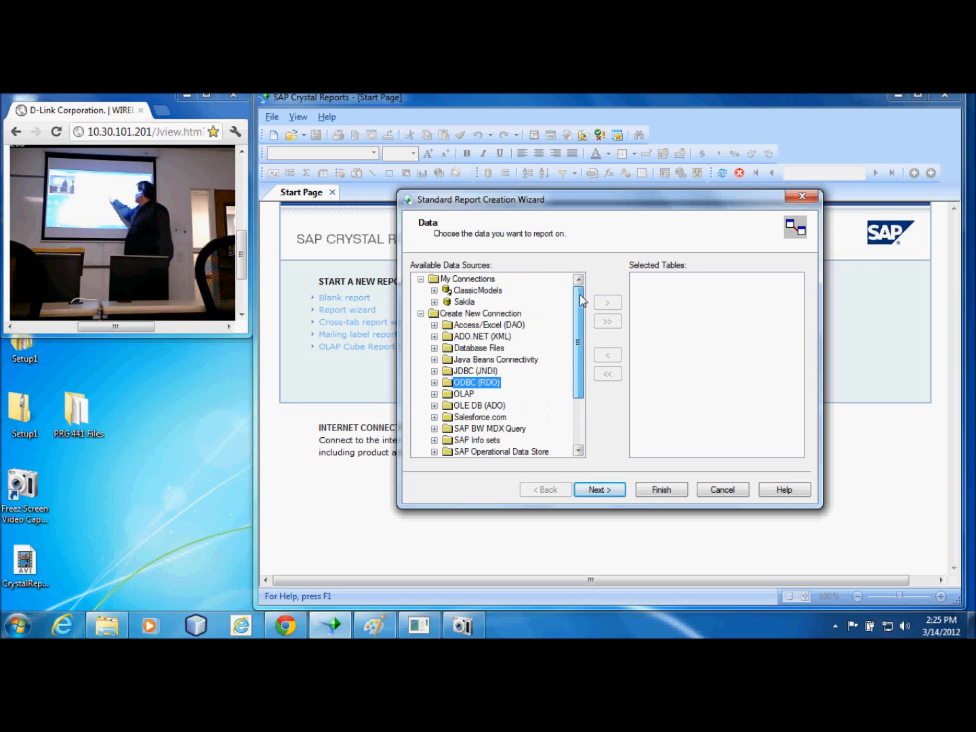
click(421, 313)
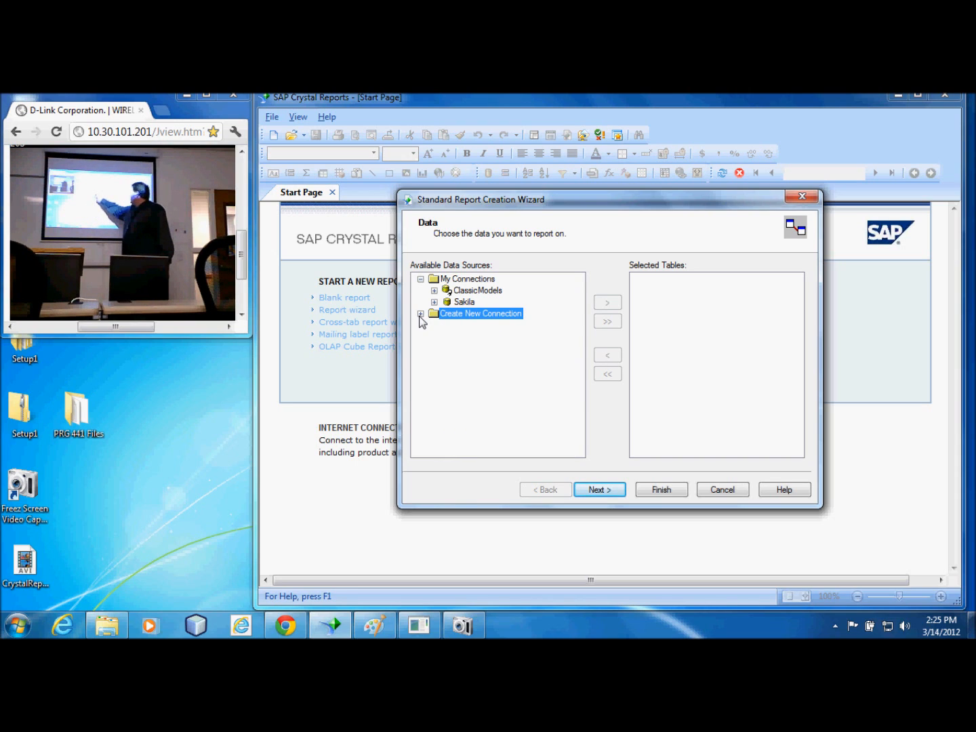
Add the staff table from the Sakila connection to the report's selected tables
click(434, 303)
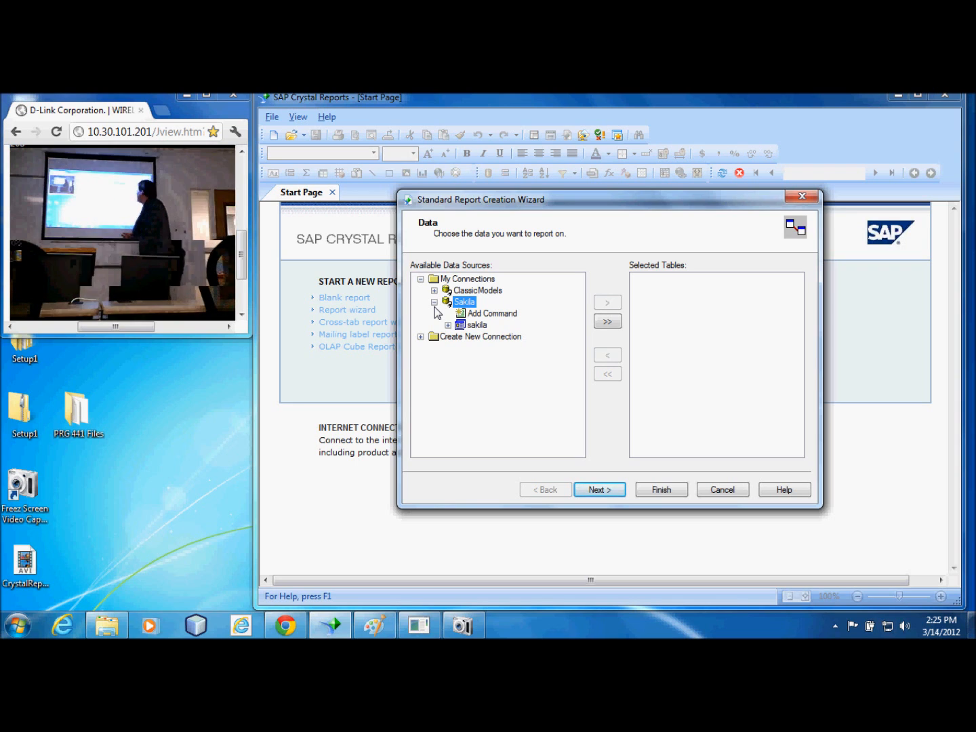
click(447, 325)
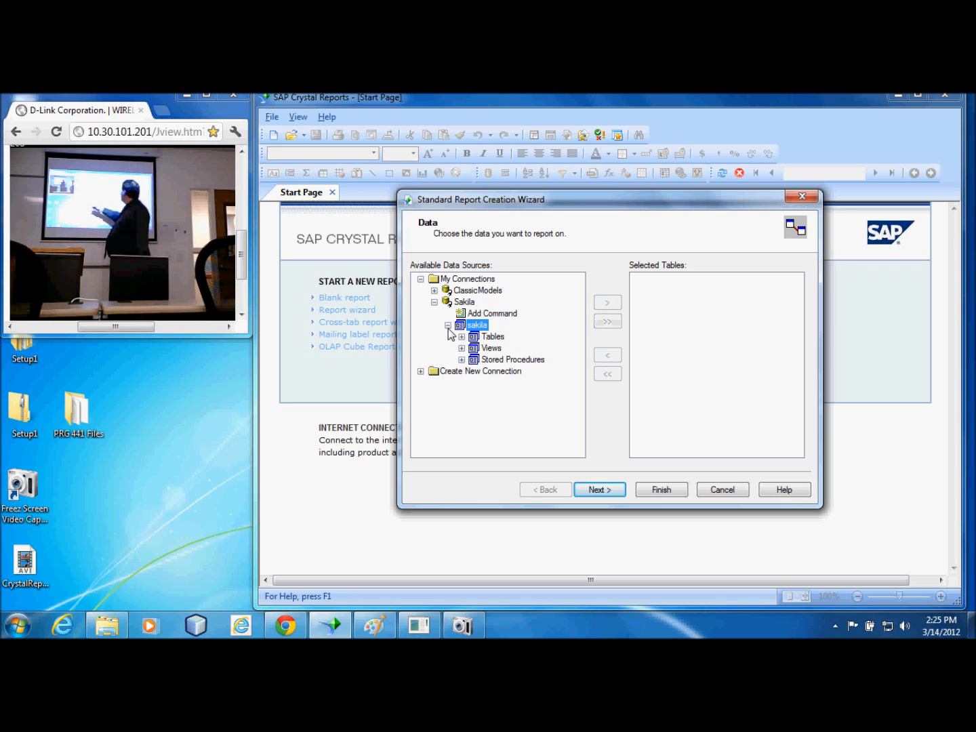
click(461, 337)
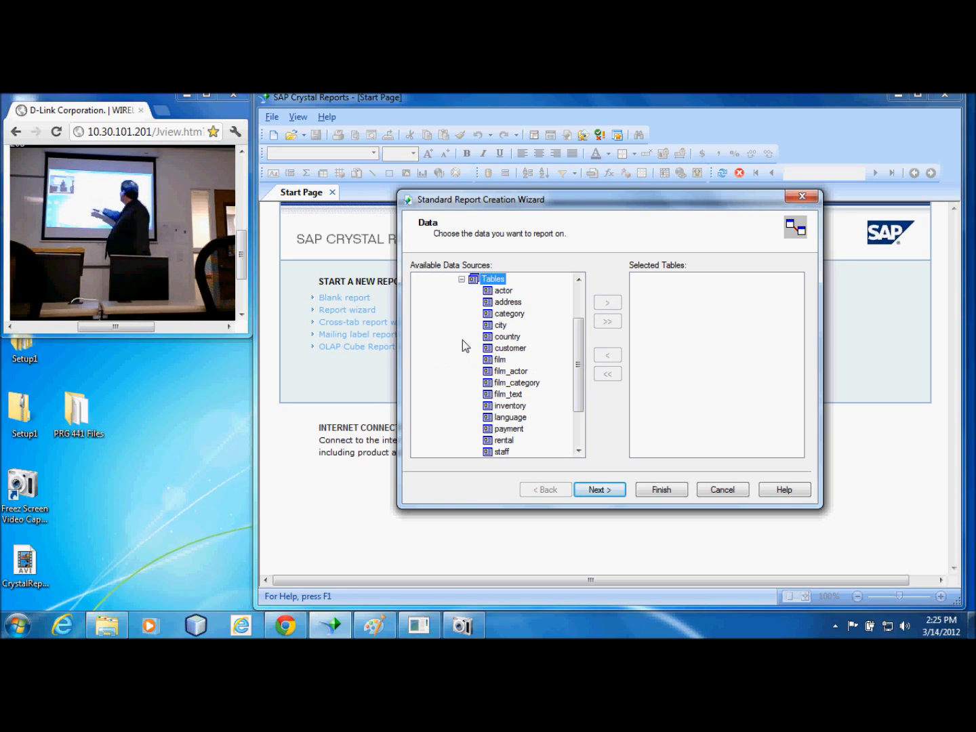
drag(579, 363, 579, 390)
click(501, 395)
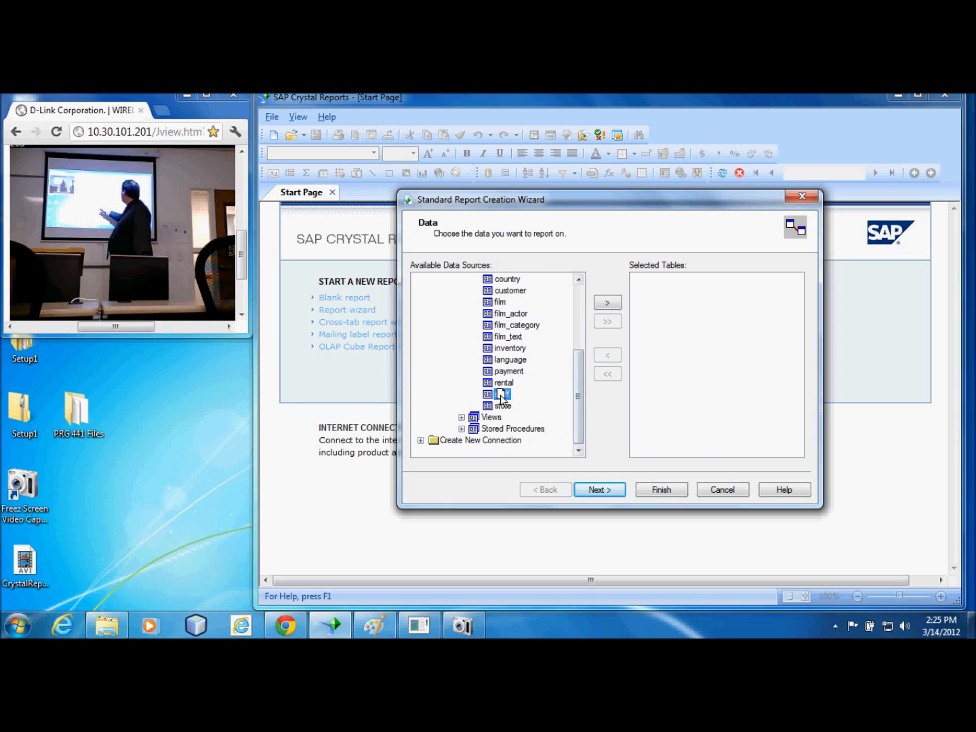
click(608, 305)
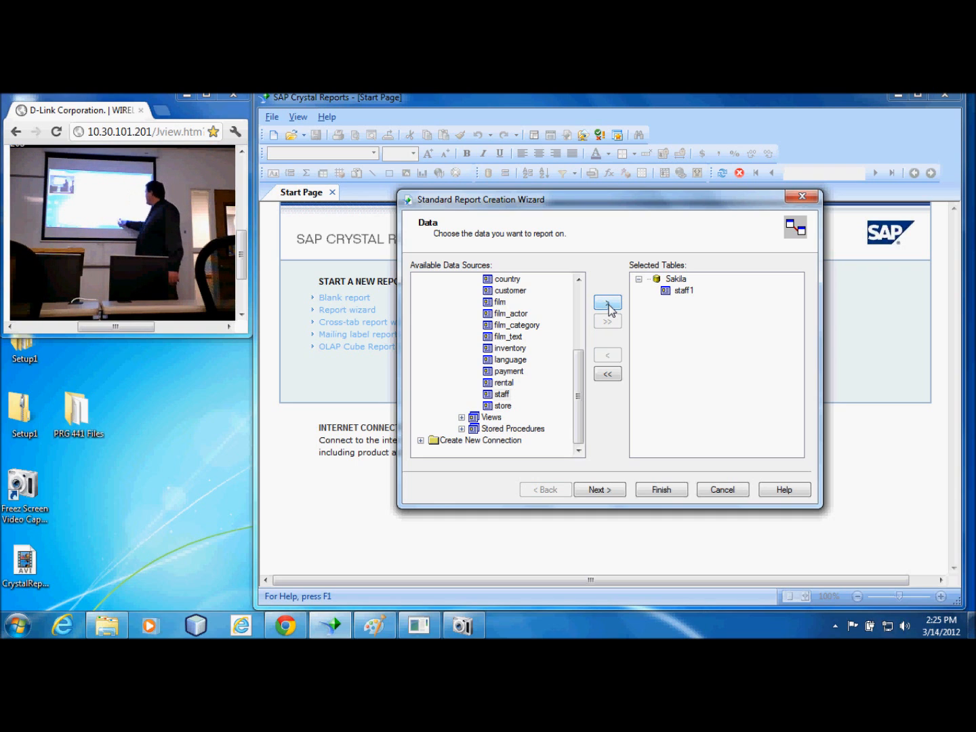
Add the staff fields staff_id, first_name, last_name, picture, email and store_id to the fields displayed on the report
click(604, 491)
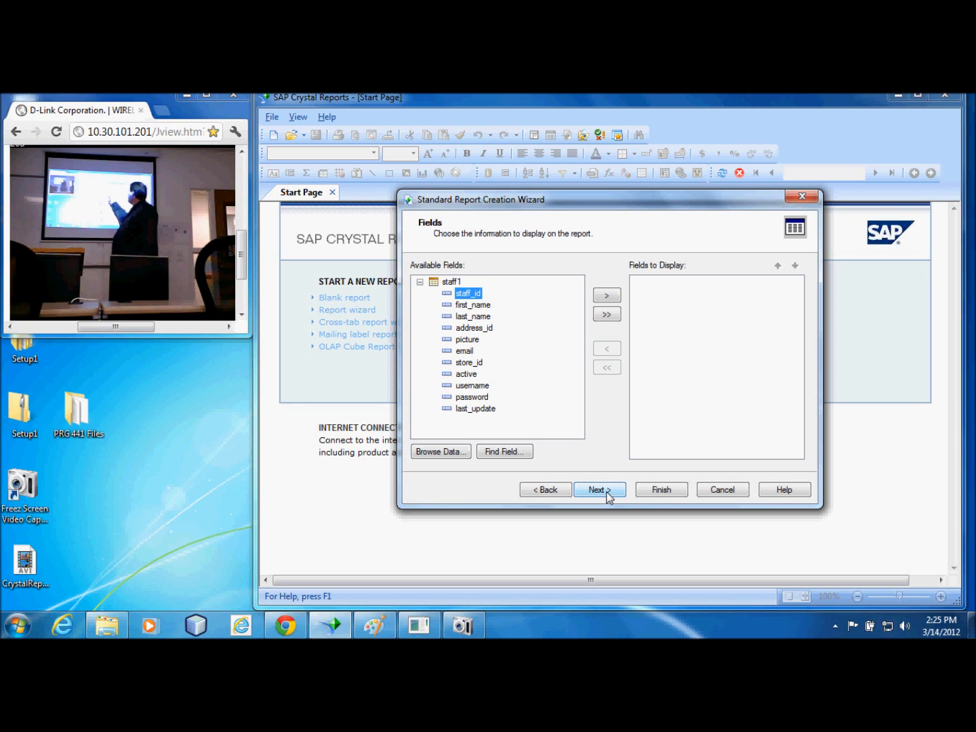
click(610, 296)
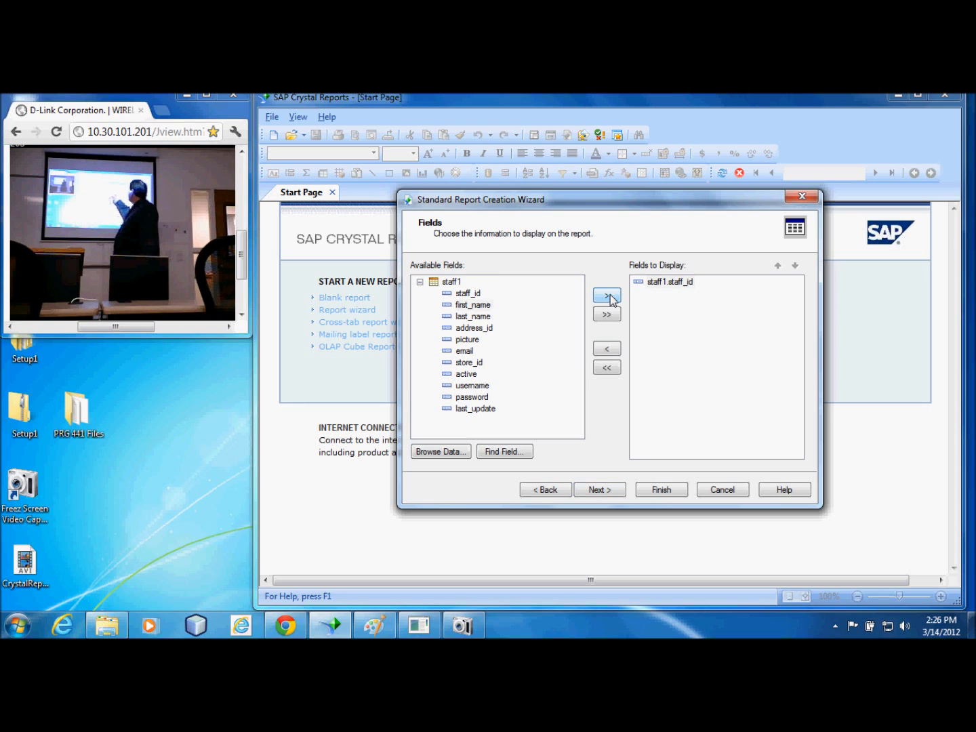
click(610, 297)
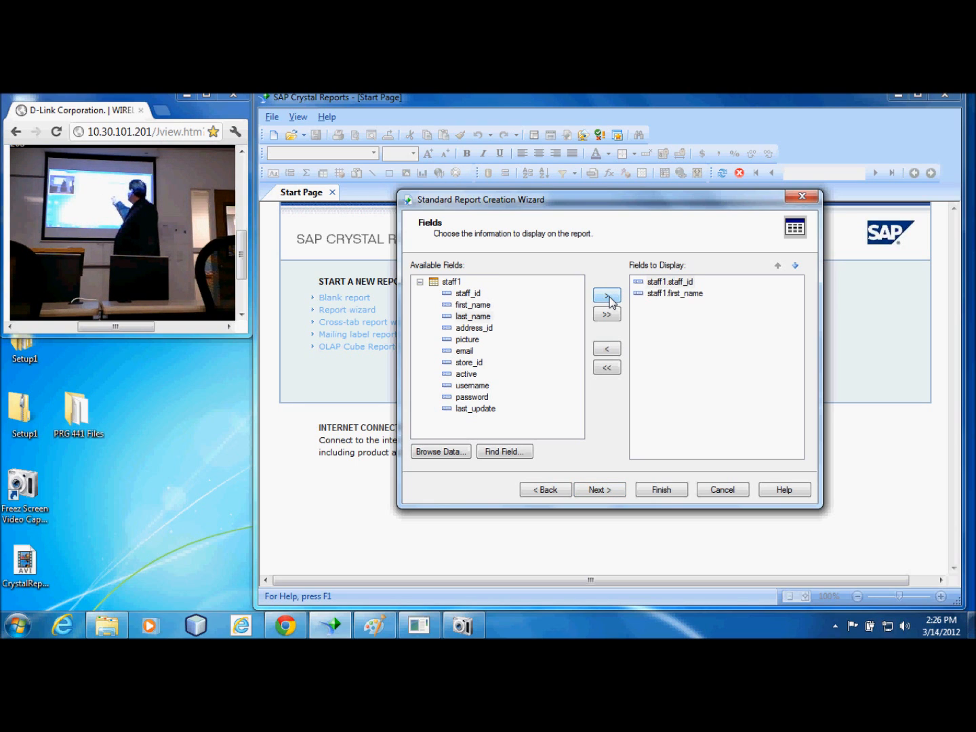
click(610, 299)
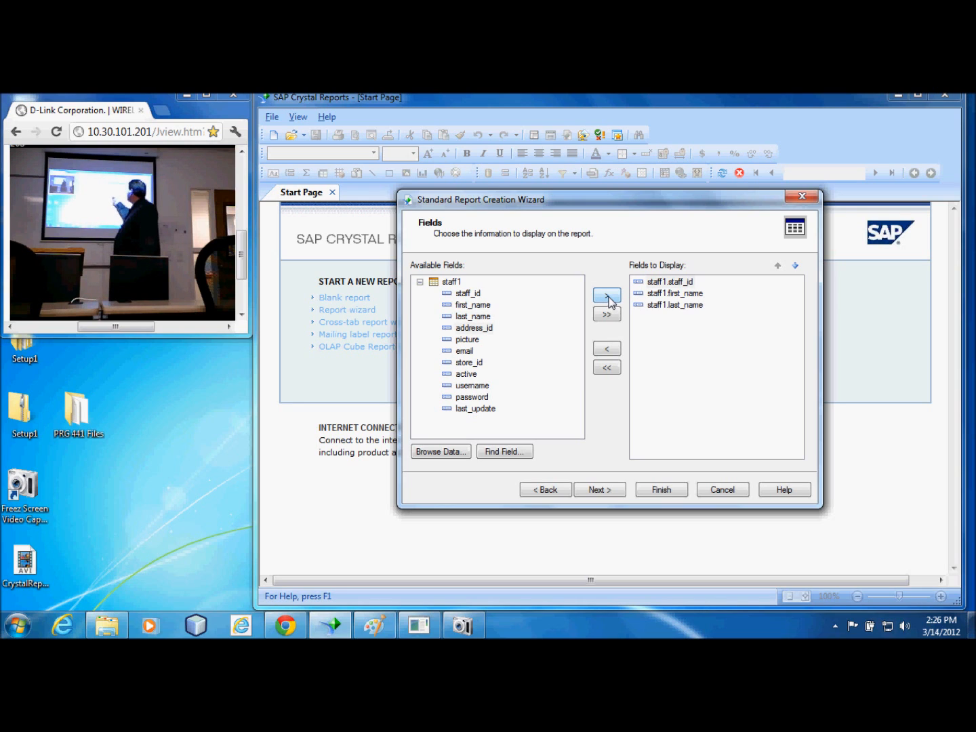
click(467, 338)
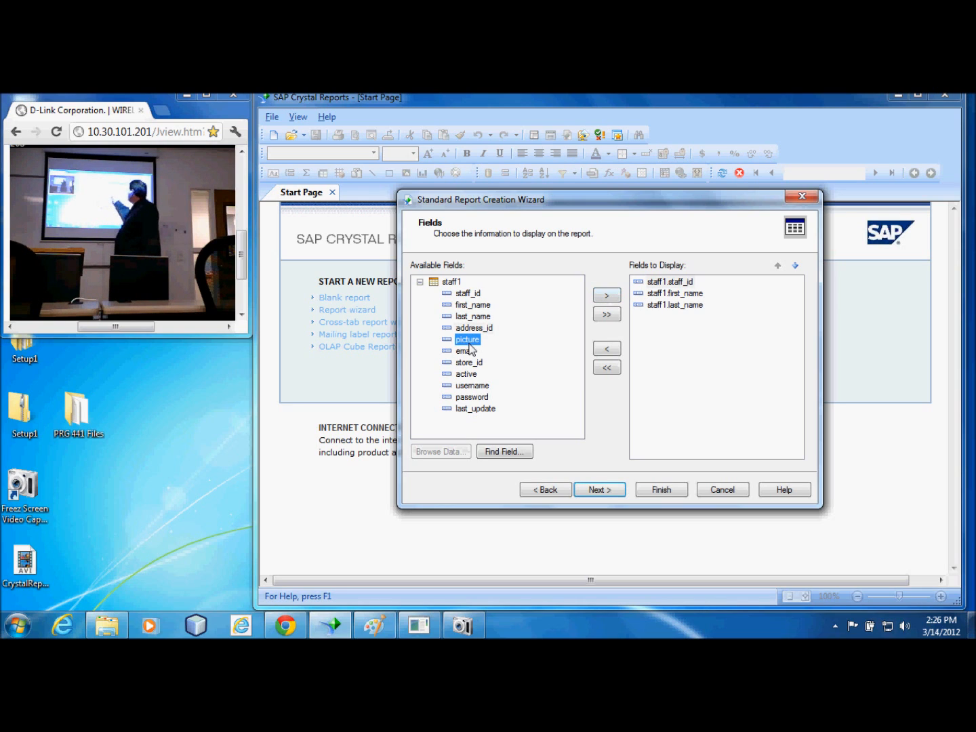
click(609, 297)
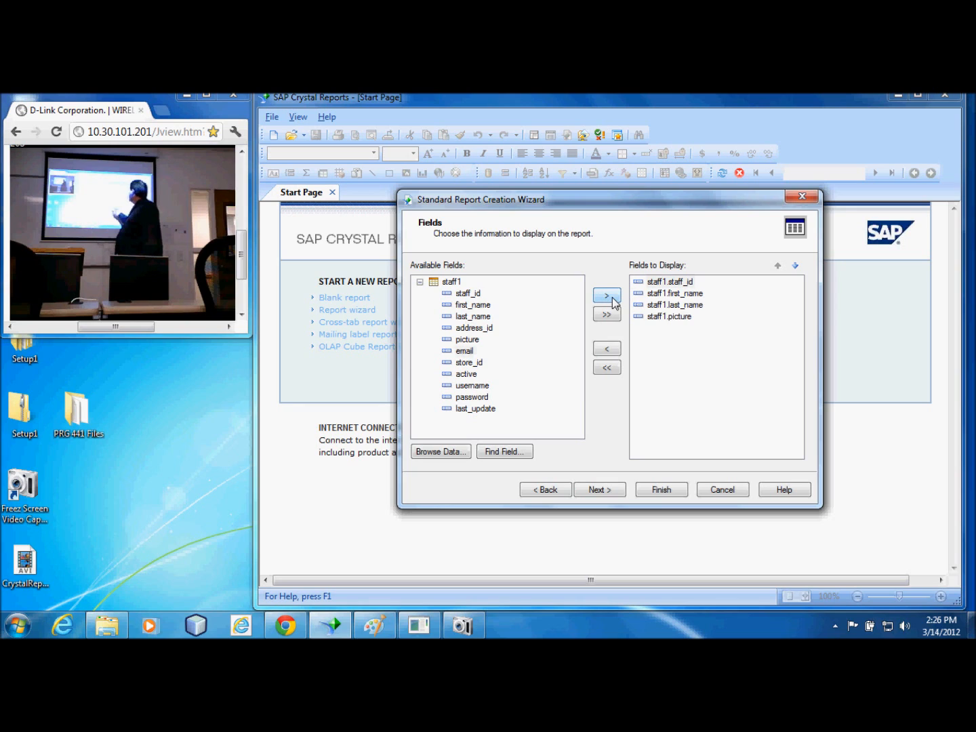
click(614, 300)
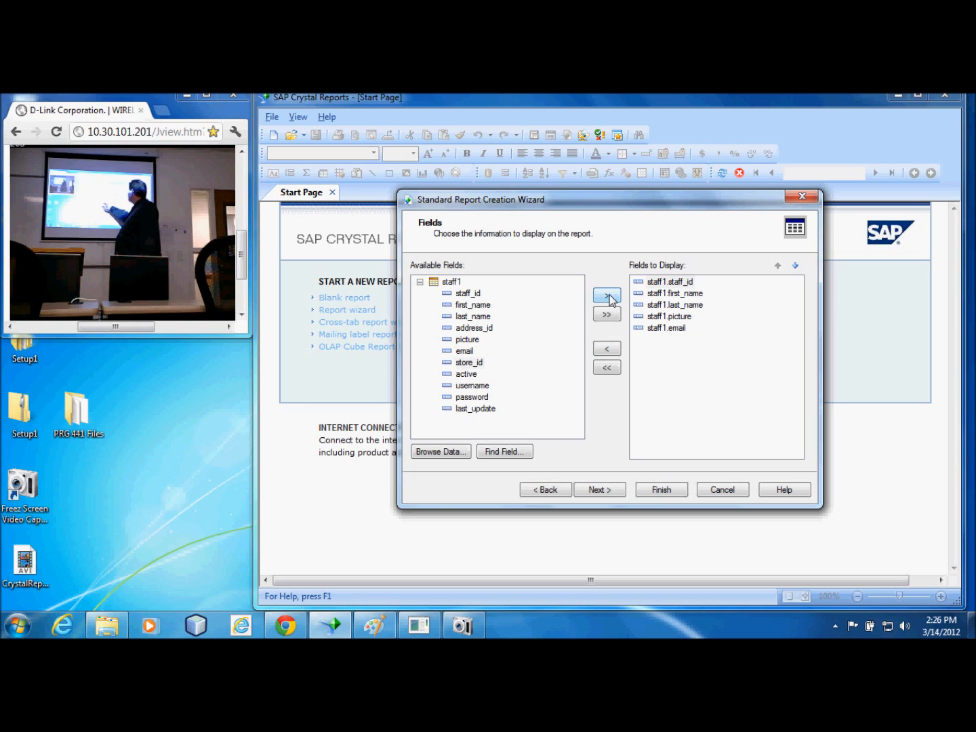
click(610, 298)
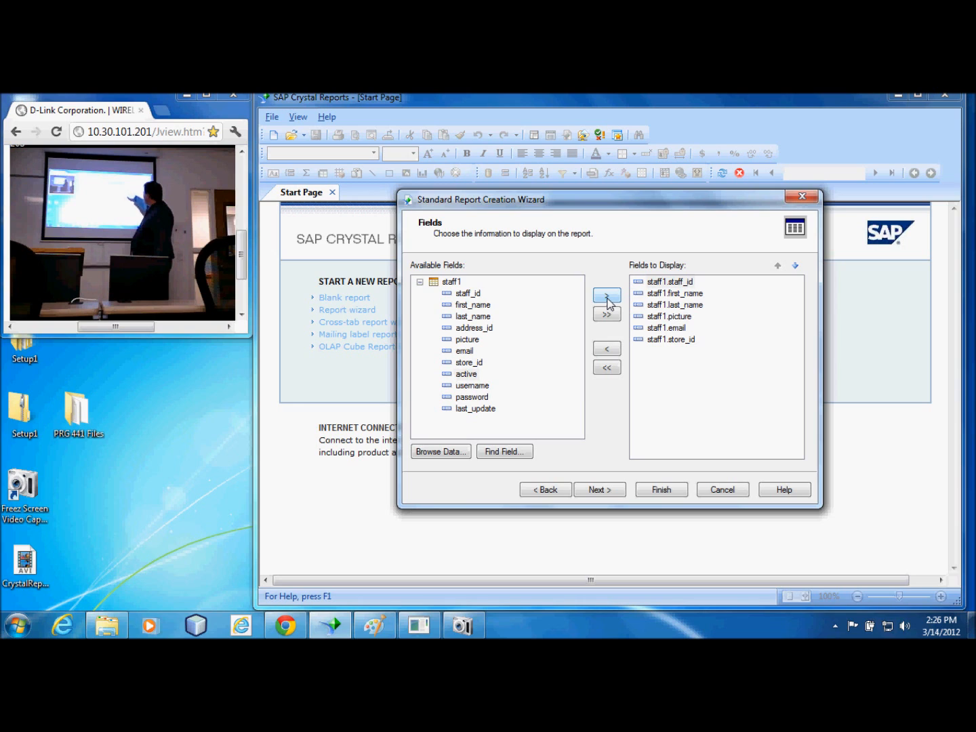
click(686, 317)
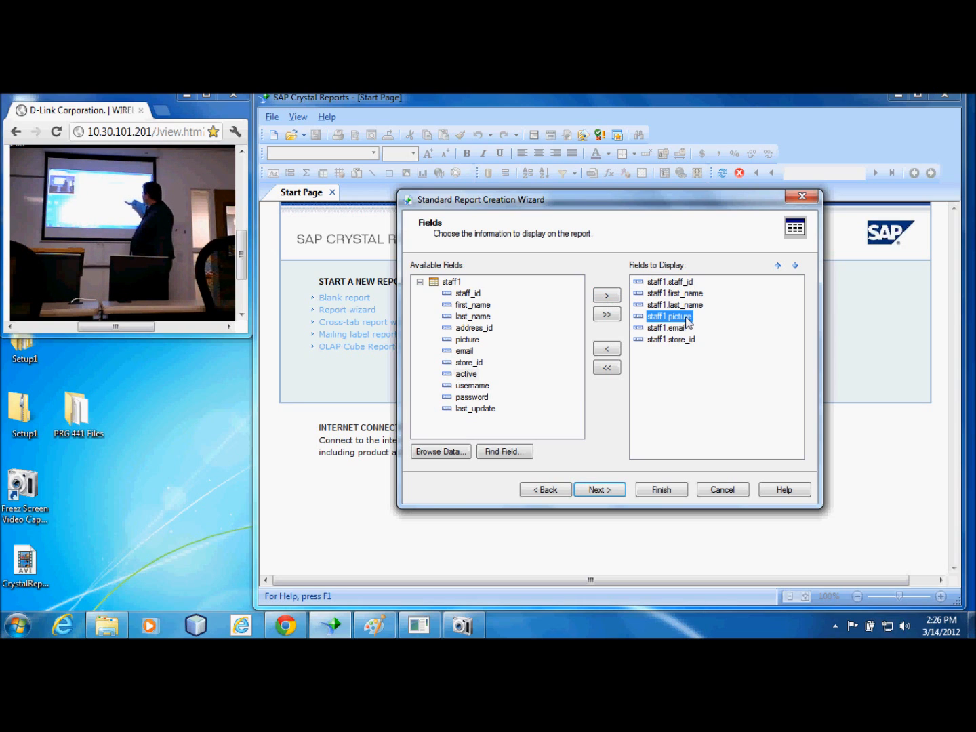
click(670, 329)
click(675, 343)
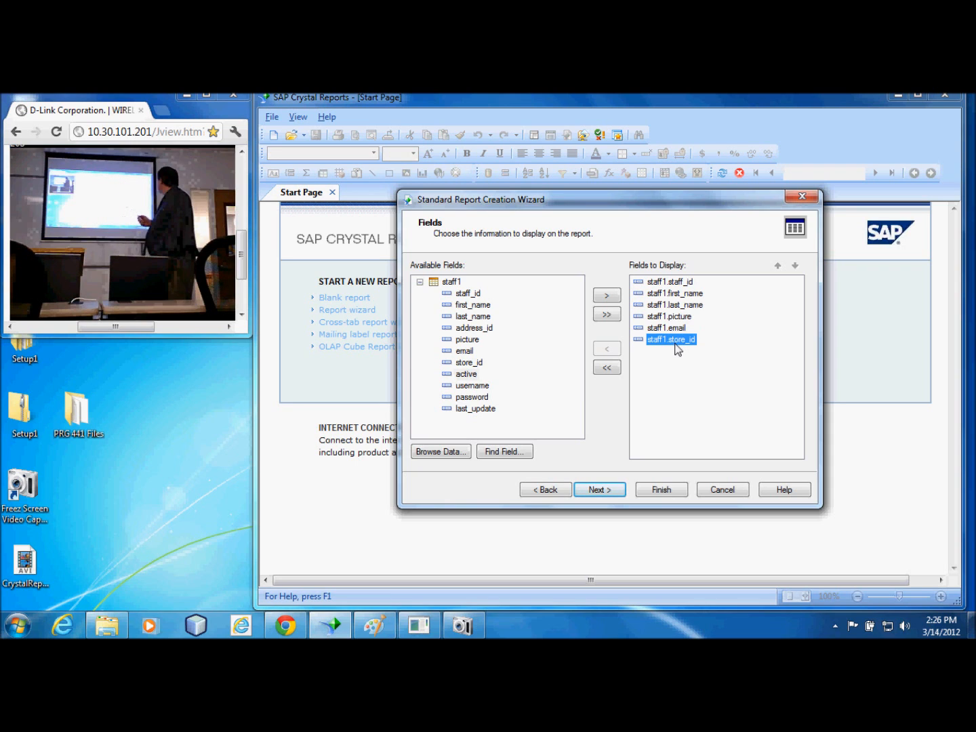
Group the report by staff1.store_id in ascending order
click(600, 489)
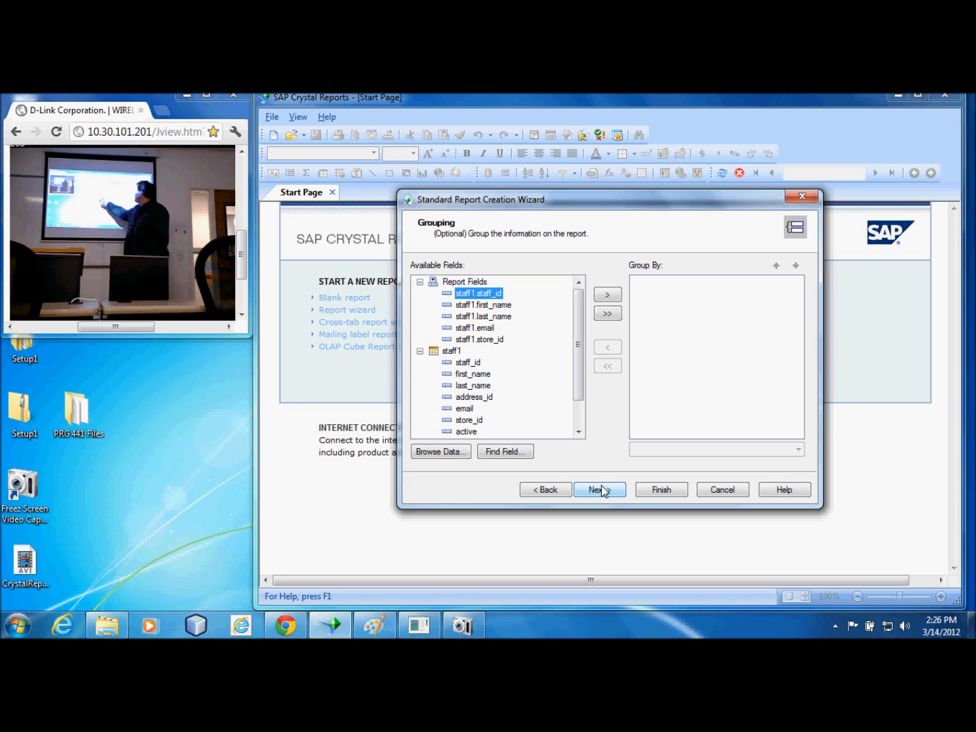
click(479, 339)
click(608, 295)
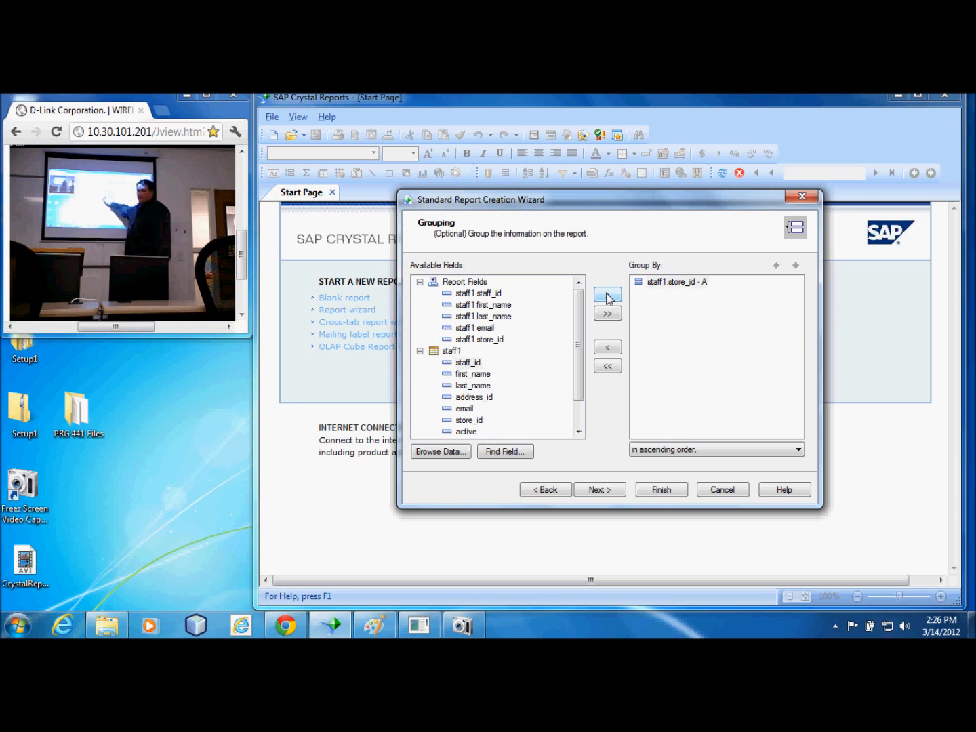
click(467, 432)
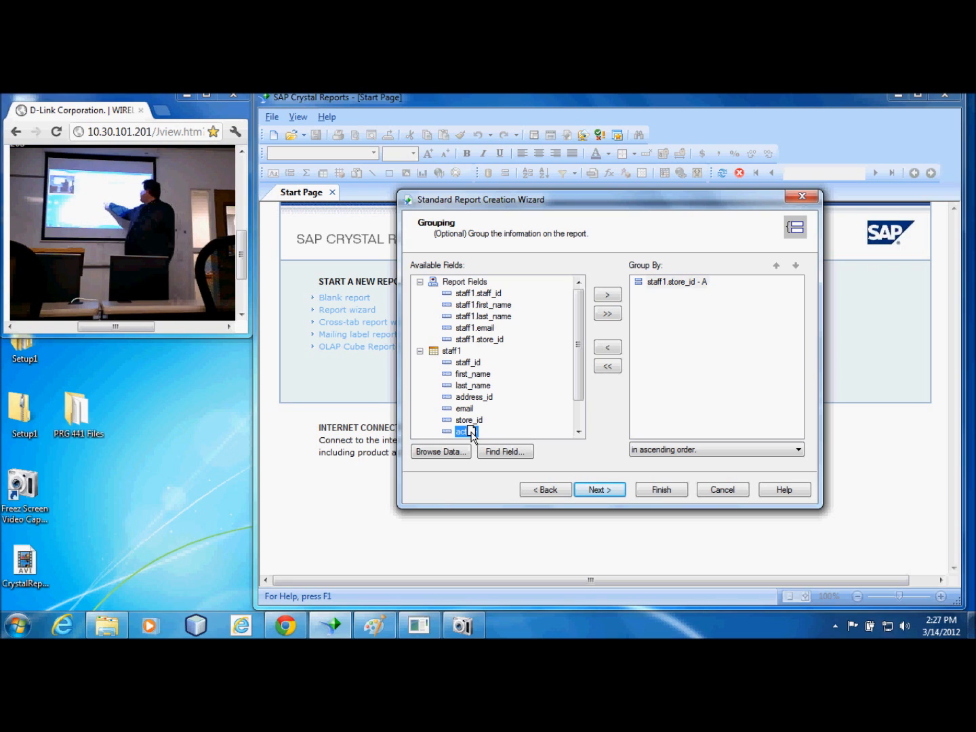
click(487, 340)
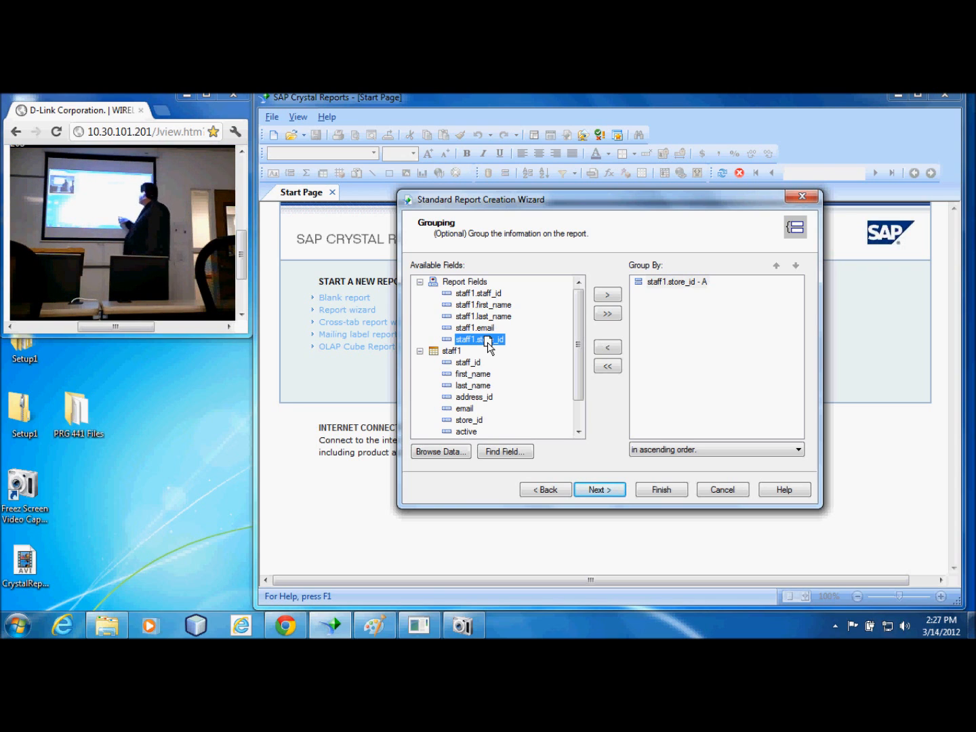
Replace the default summaries with a single Count of staff1.staff_id for the store_id group
click(605, 490)
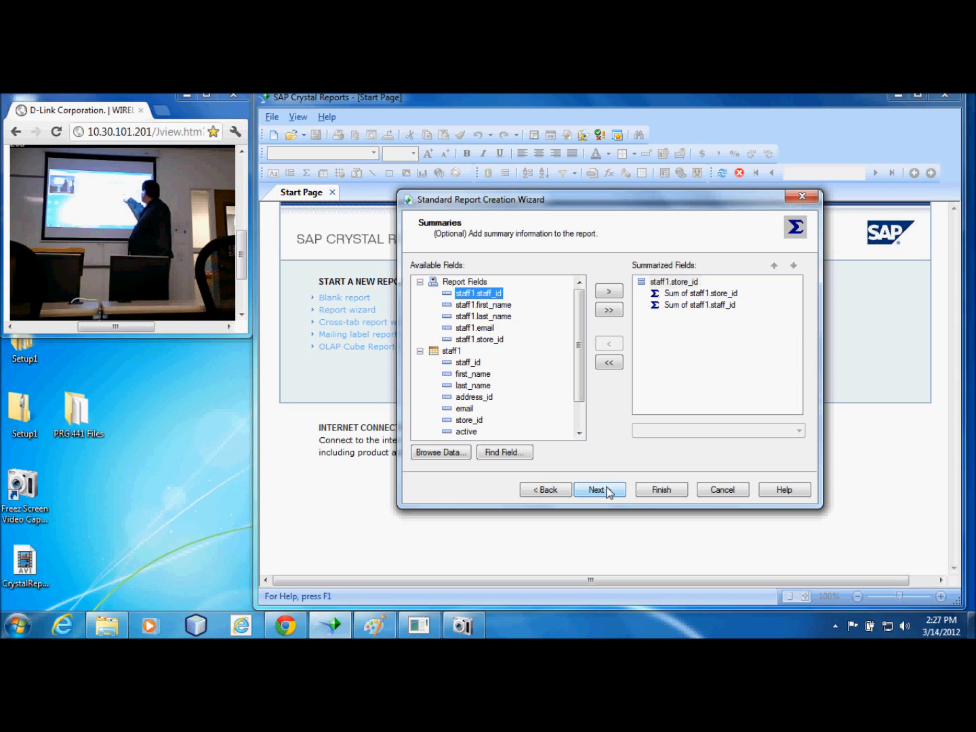
click(610, 362)
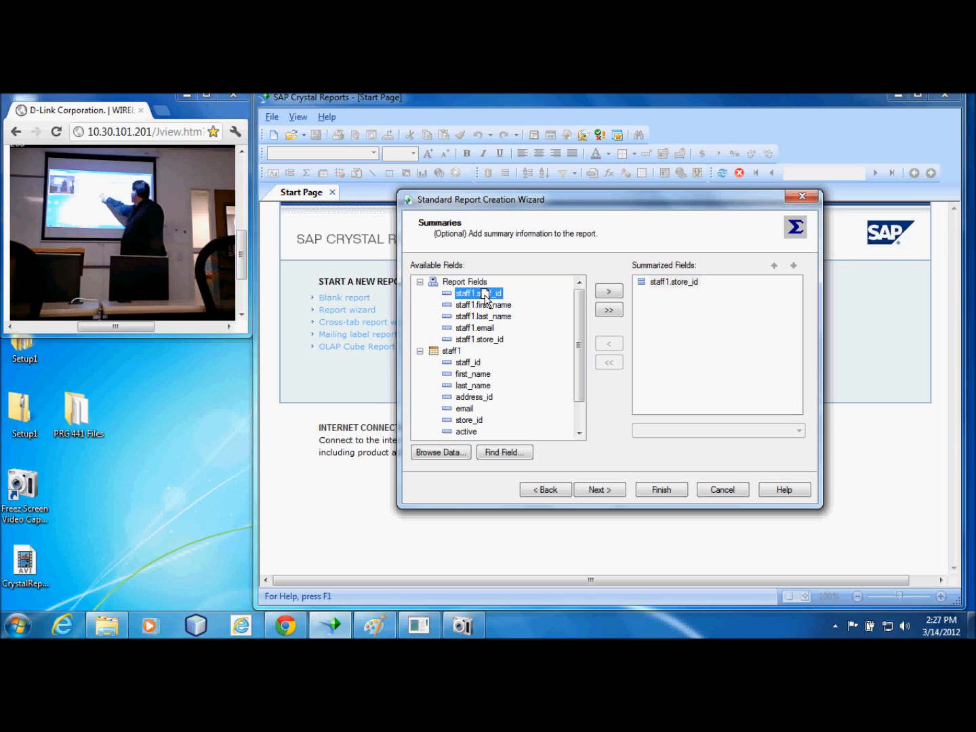
click(609, 291)
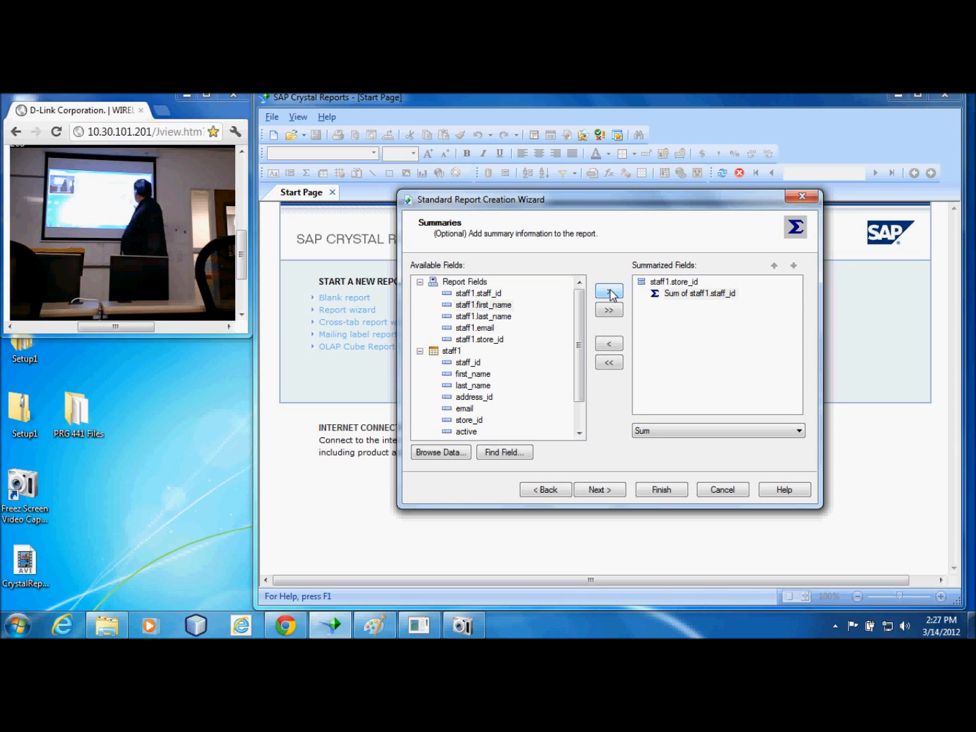
click(796, 429)
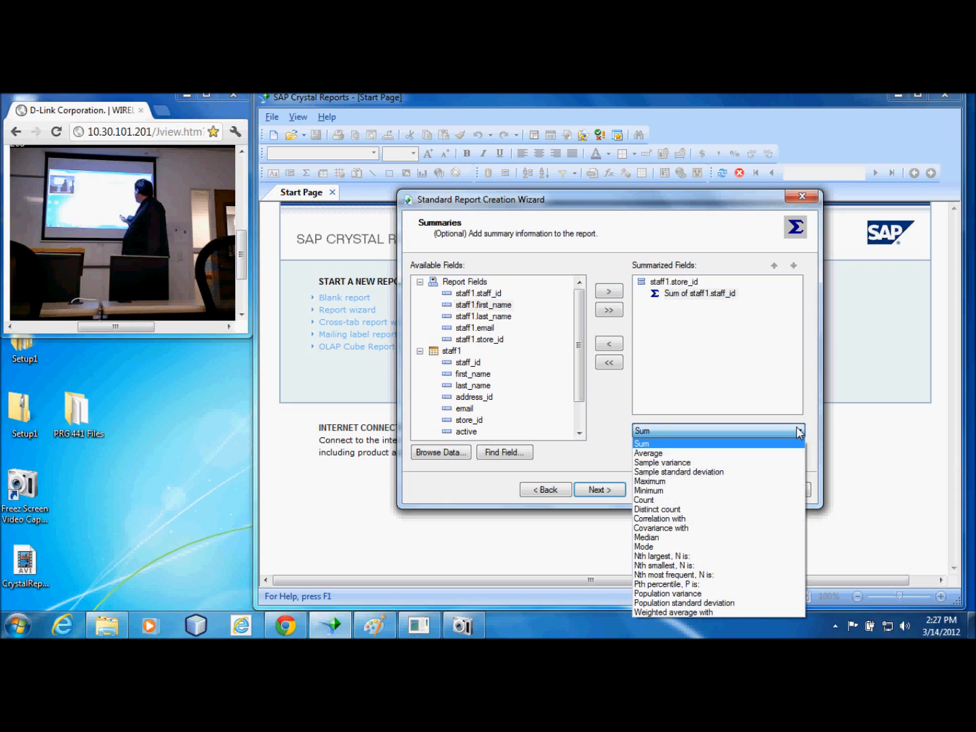
click(647, 500)
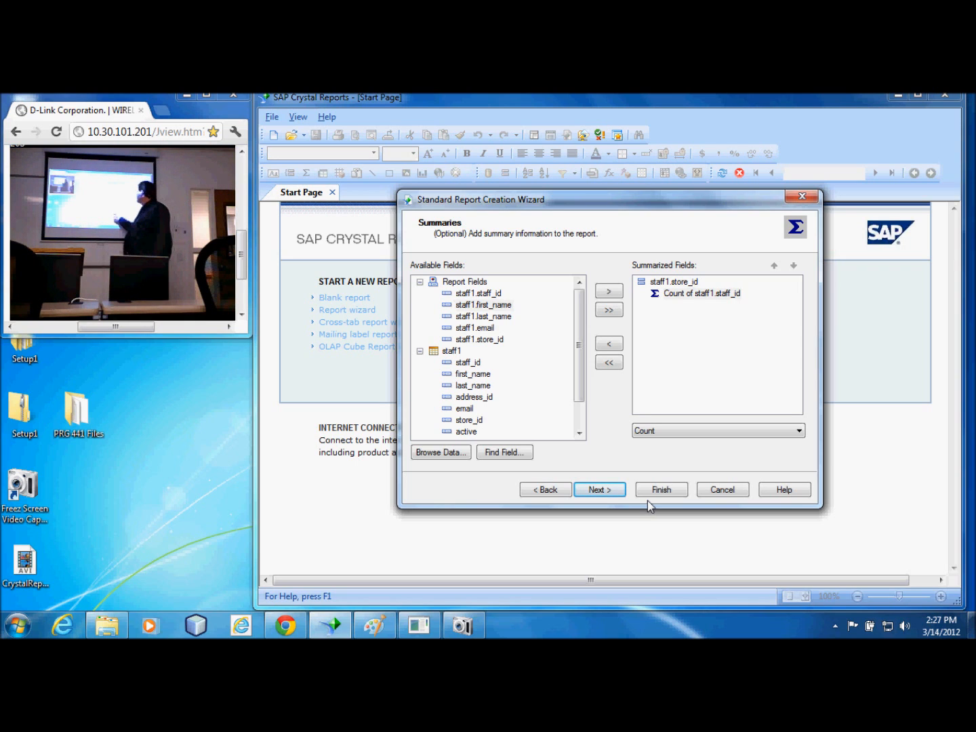
Keep group ordering at None, No Chart and an empty record filter, and proceed to the template choice
click(600, 491)
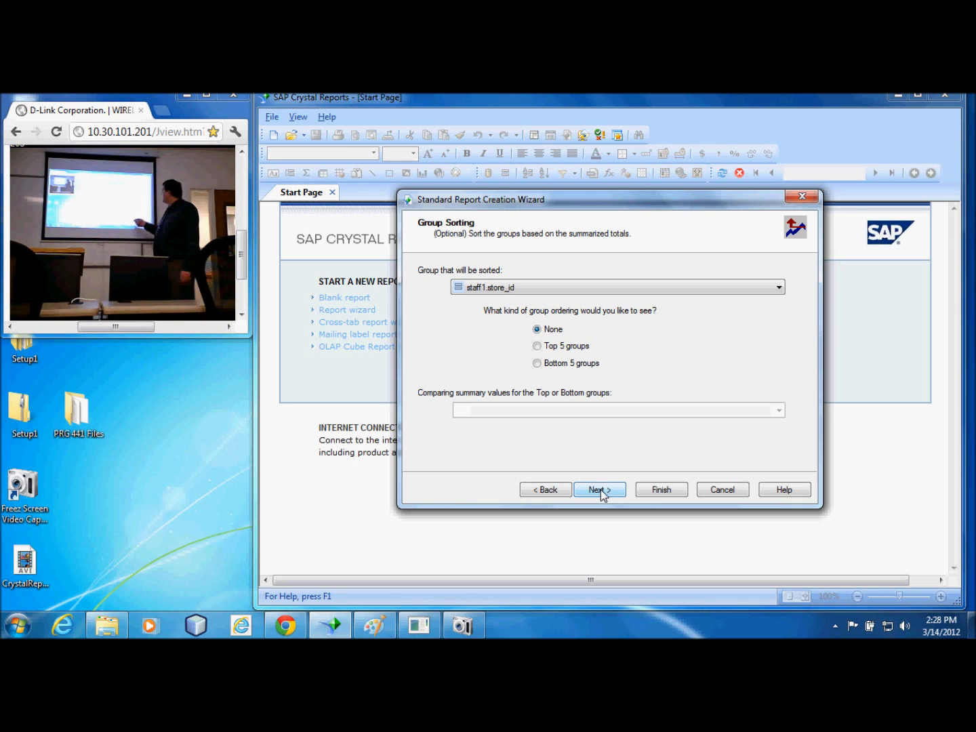
click(601, 493)
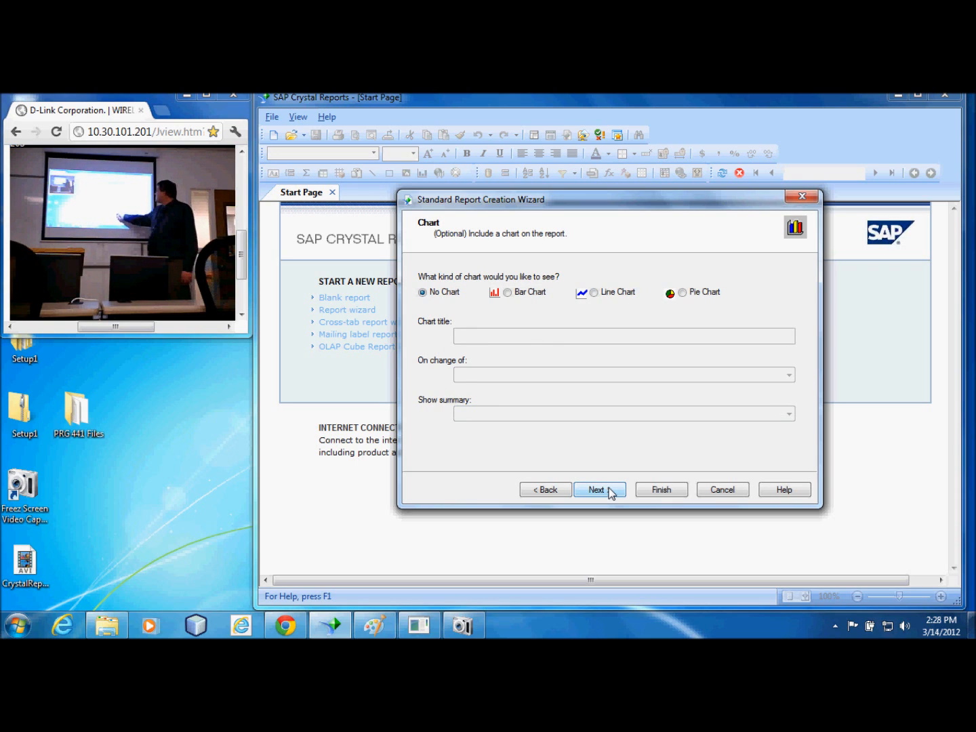
click(612, 493)
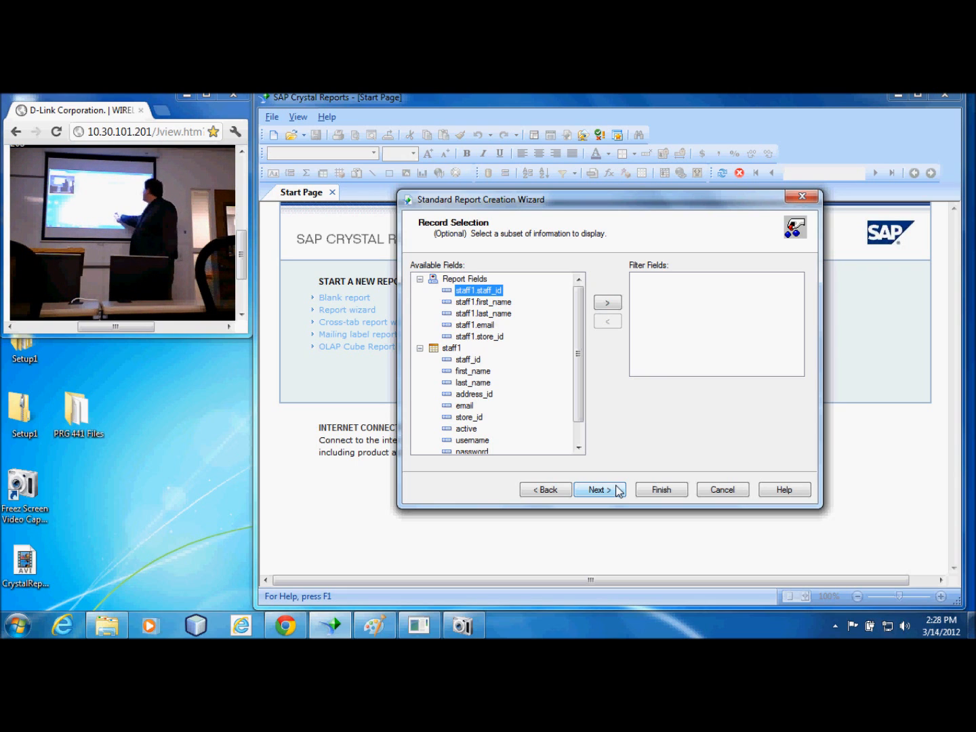
click(618, 490)
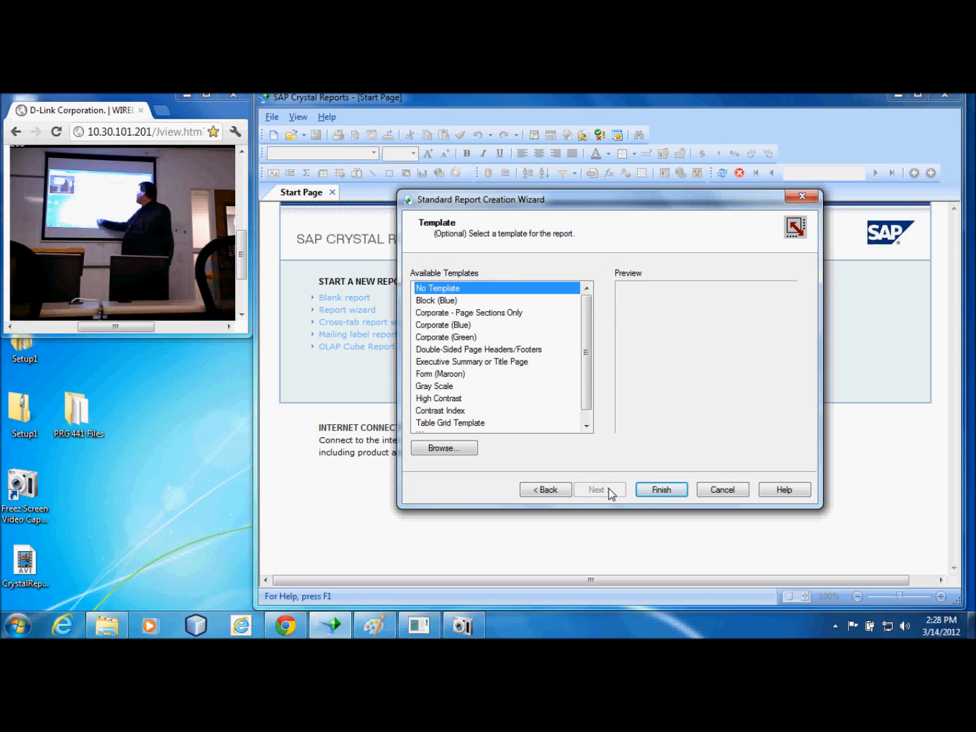
Compare the available template previews, choose the Wave template, and finish the wizard to generate the report
click(442, 302)
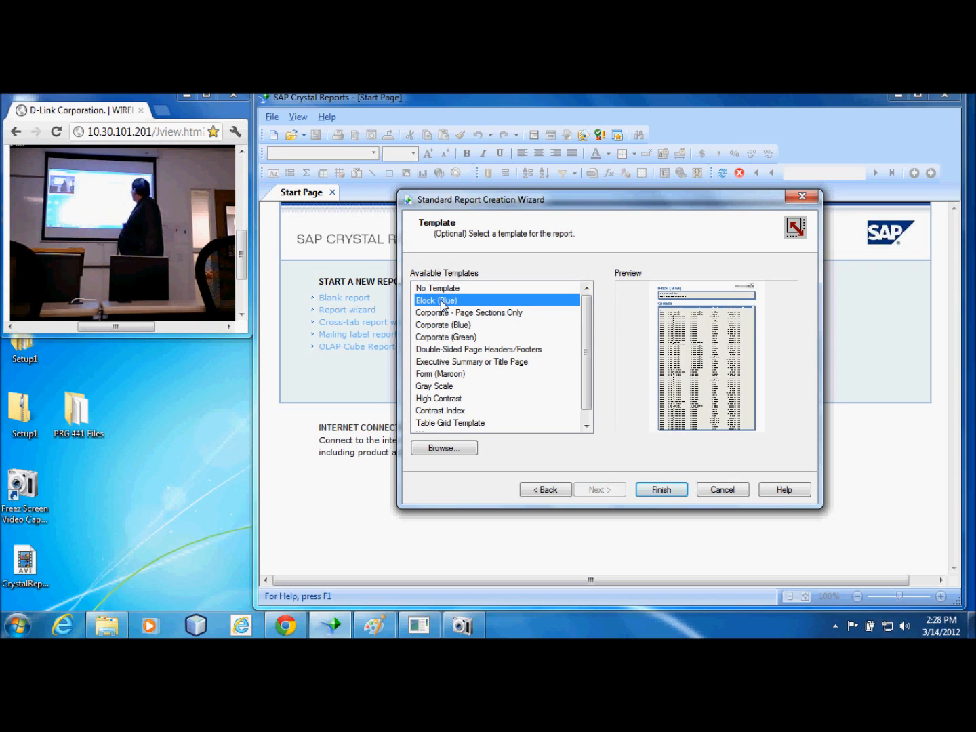
click(491, 317)
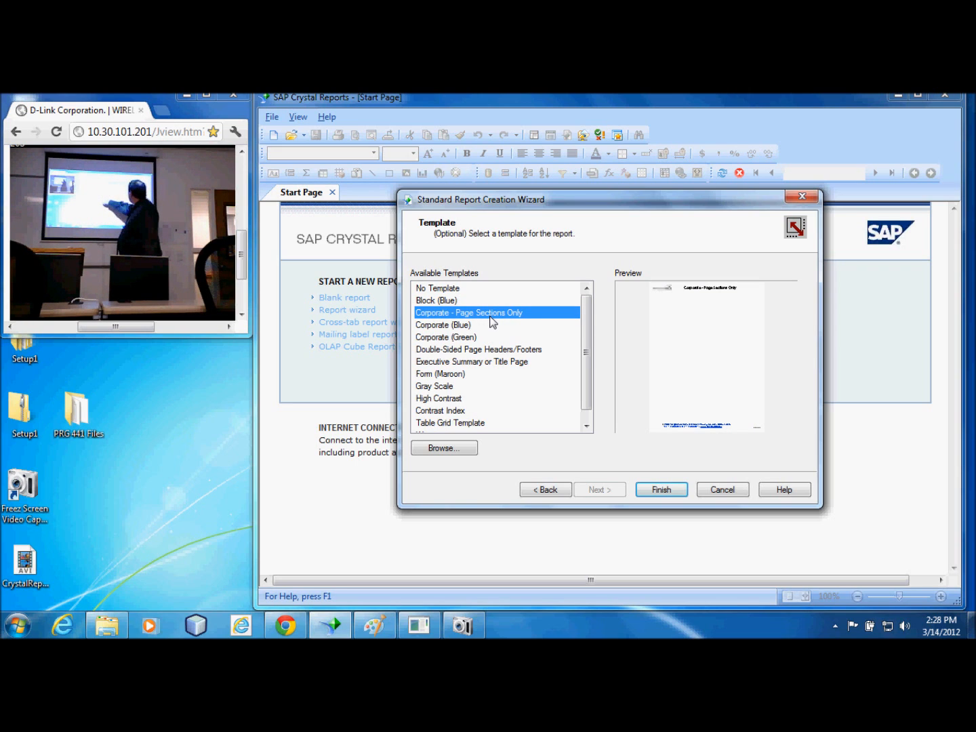
click(456, 338)
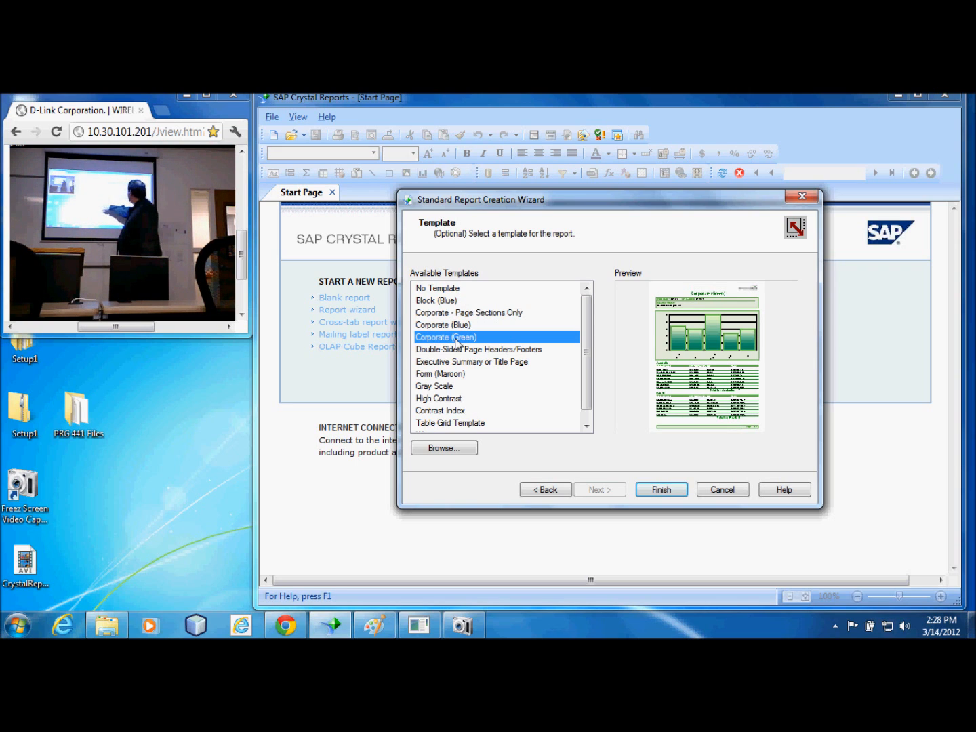
click(455, 400)
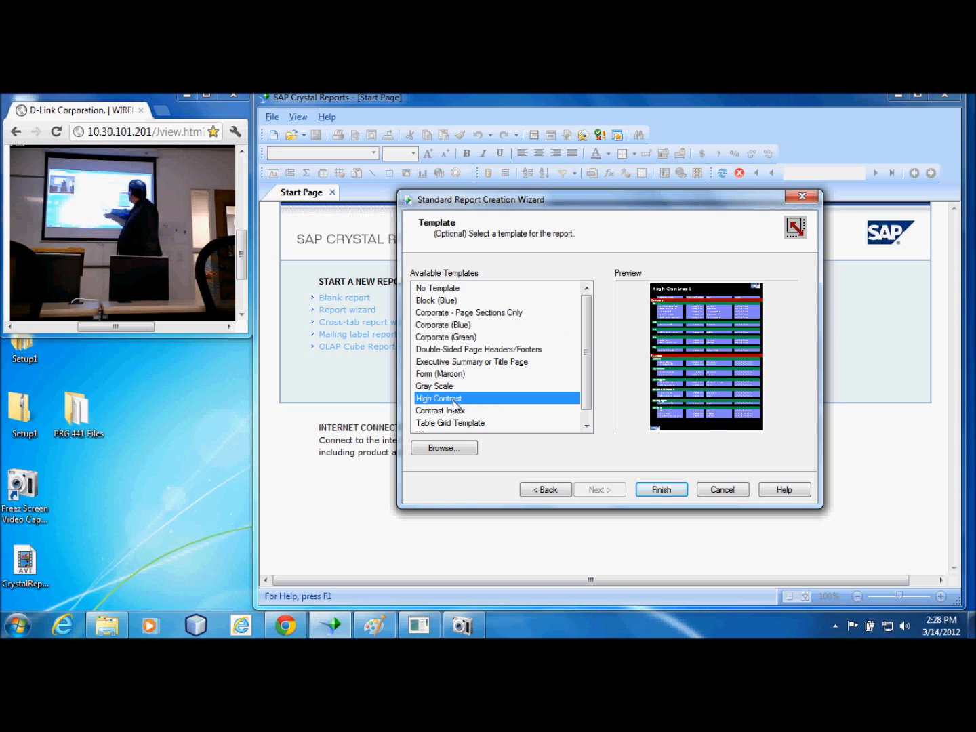
click(586, 426)
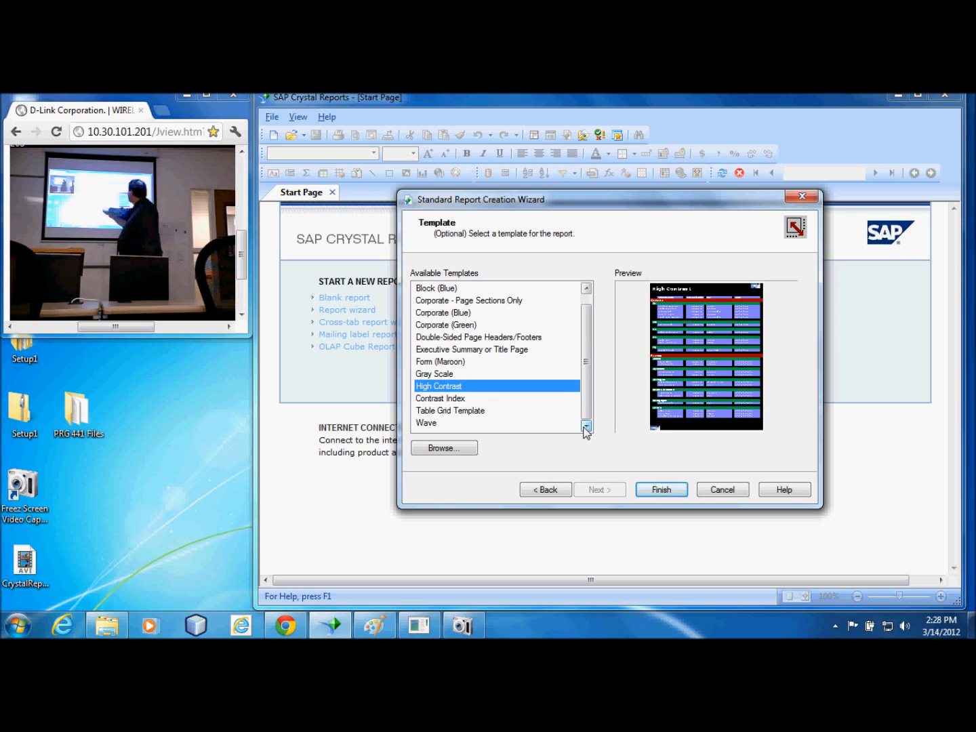
click(428, 424)
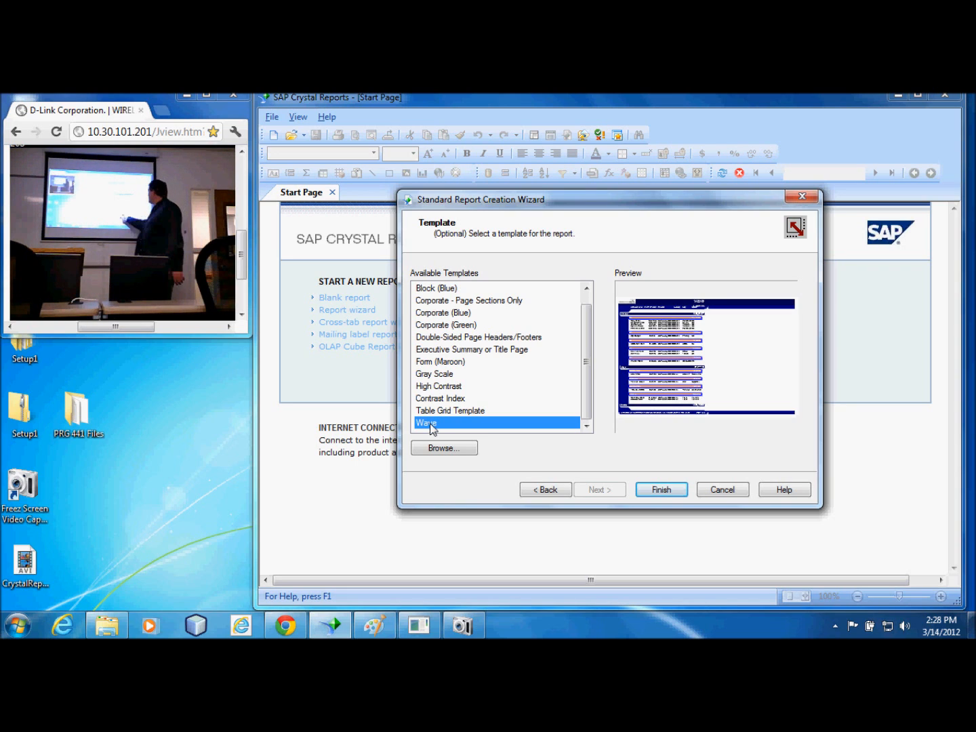
click(668, 493)
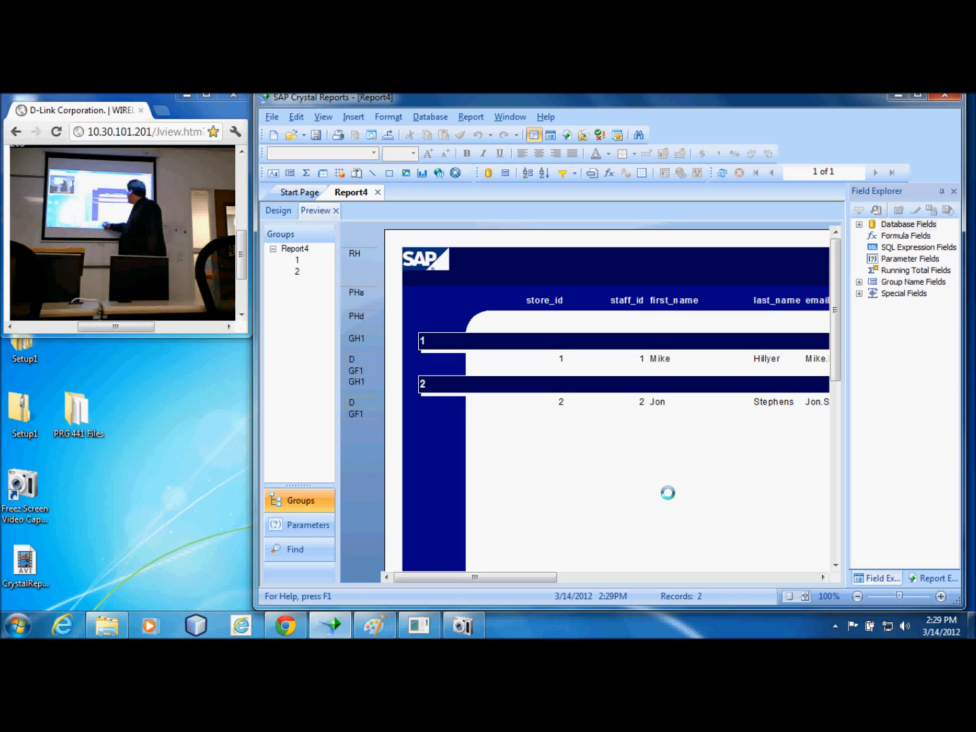
Inspect the columns and the Count of staff1.staff_id field in the store group headers of the report preview
drag(501, 584, 612, 583)
click(641, 385)
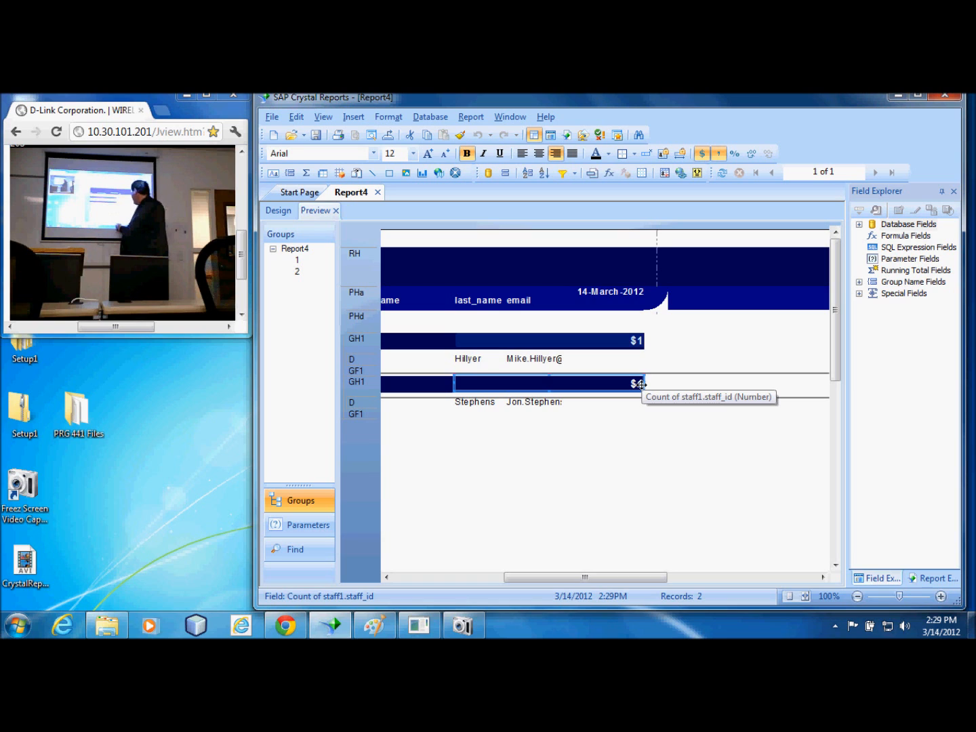
drag(631, 579, 515, 585)
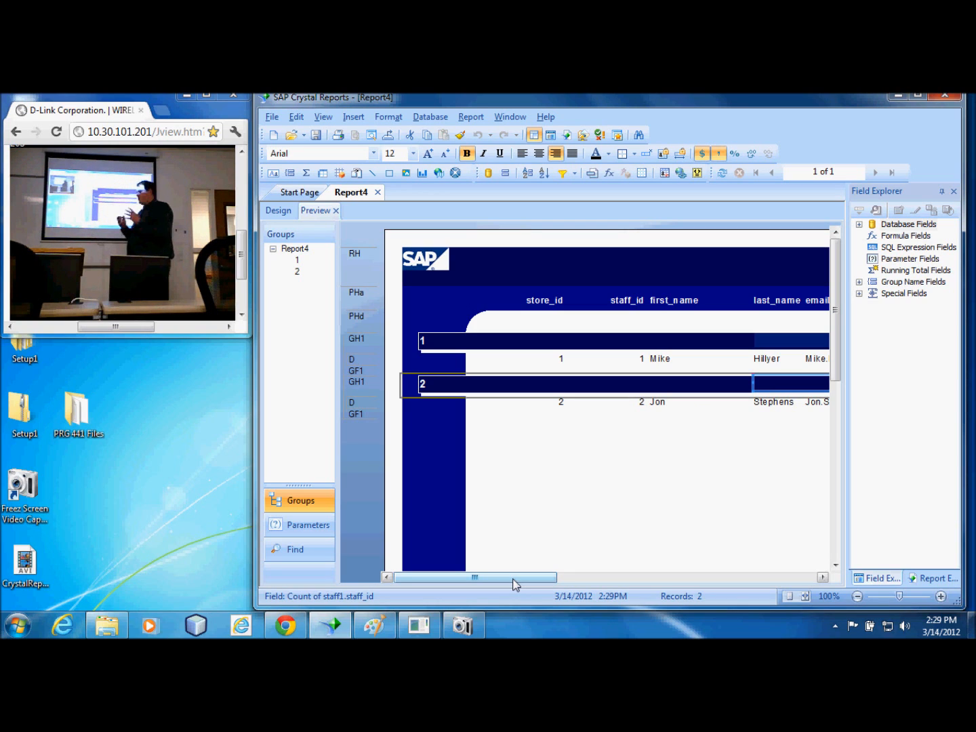
Move the curved corner graphic beside the date in the page header inward and slightly down, aligning its outer edge with the page margin
drag(514, 580, 630, 573)
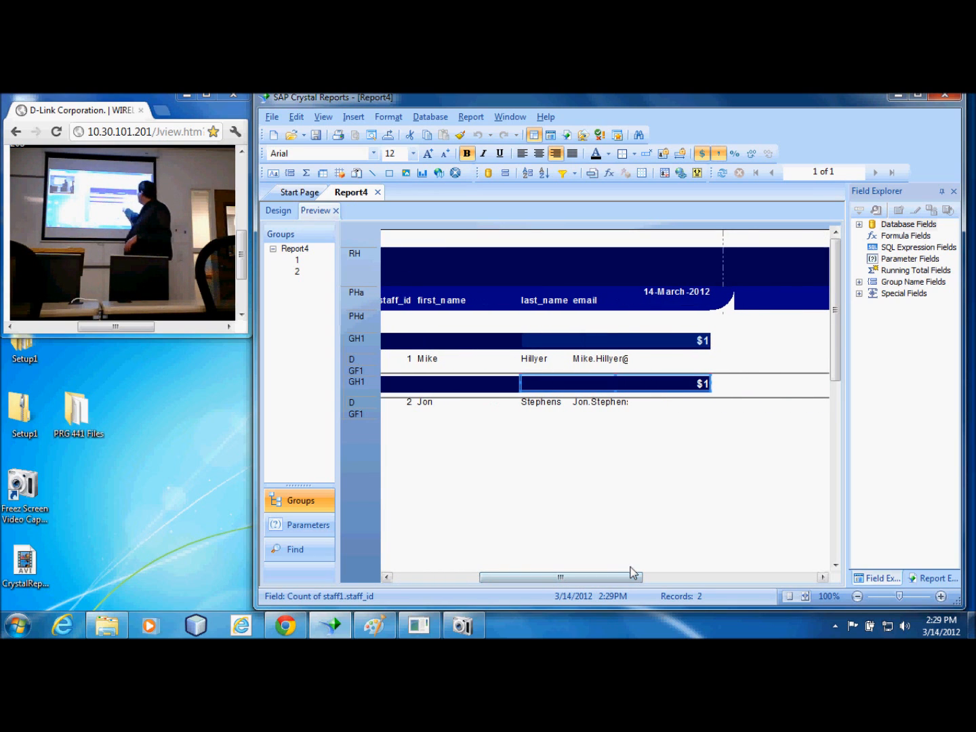
click(719, 299)
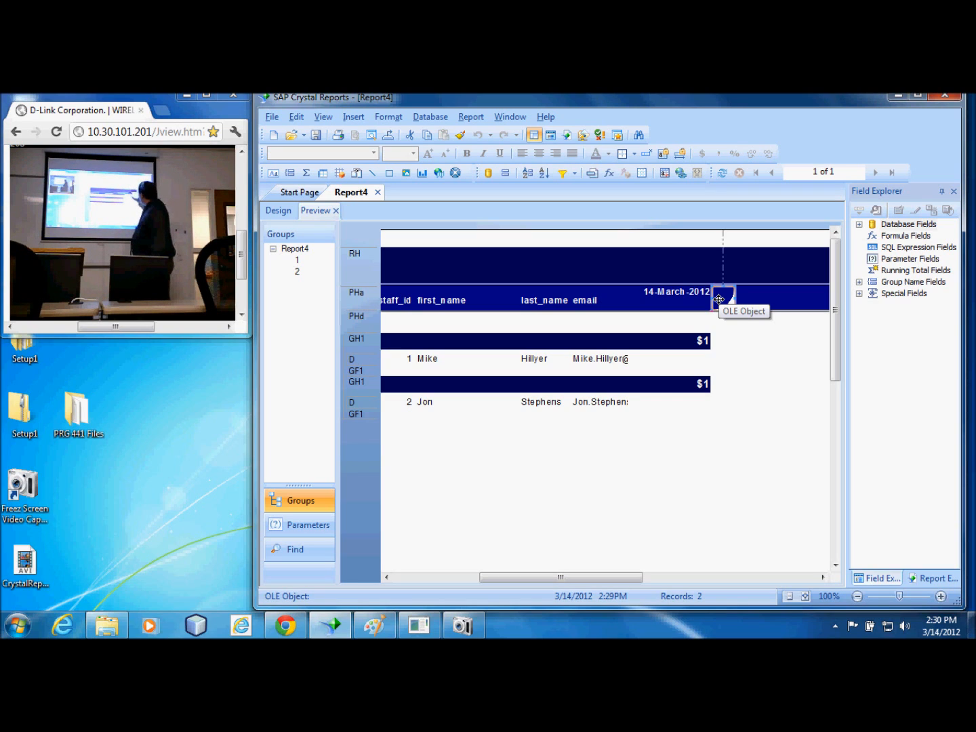
drag(719, 299, 709, 297)
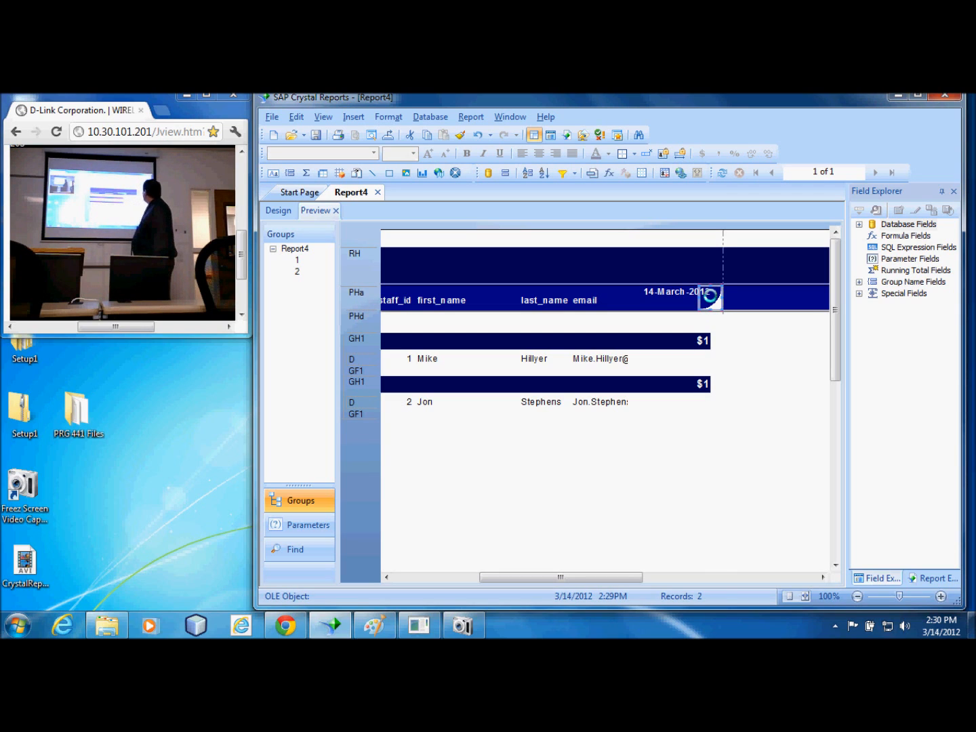
click(690, 441)
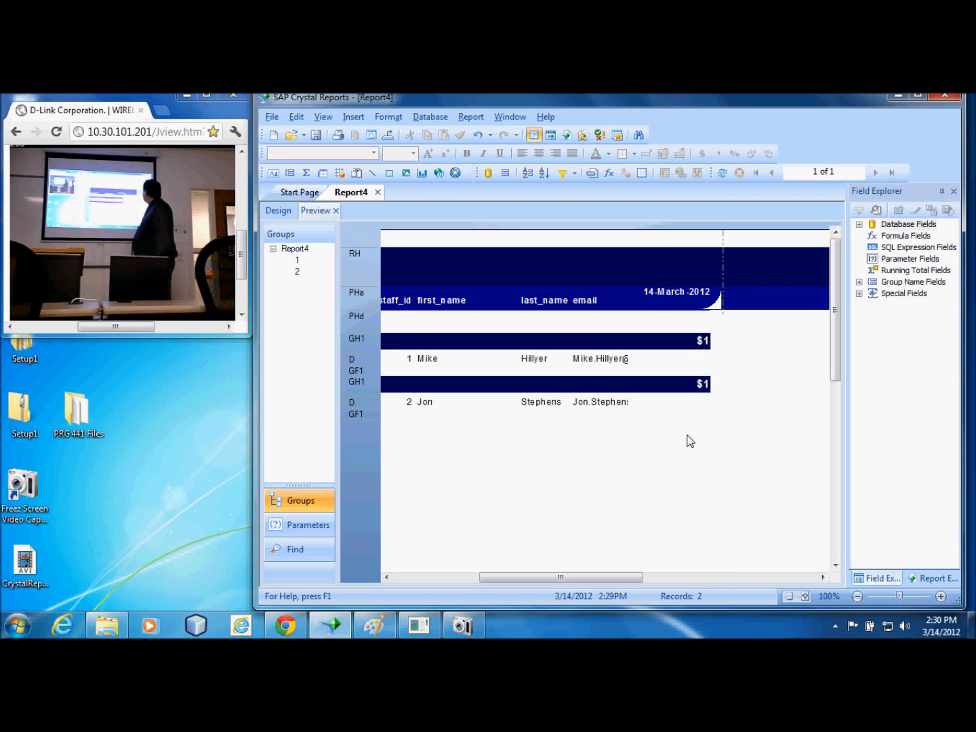
drag(707, 302, 707, 296)
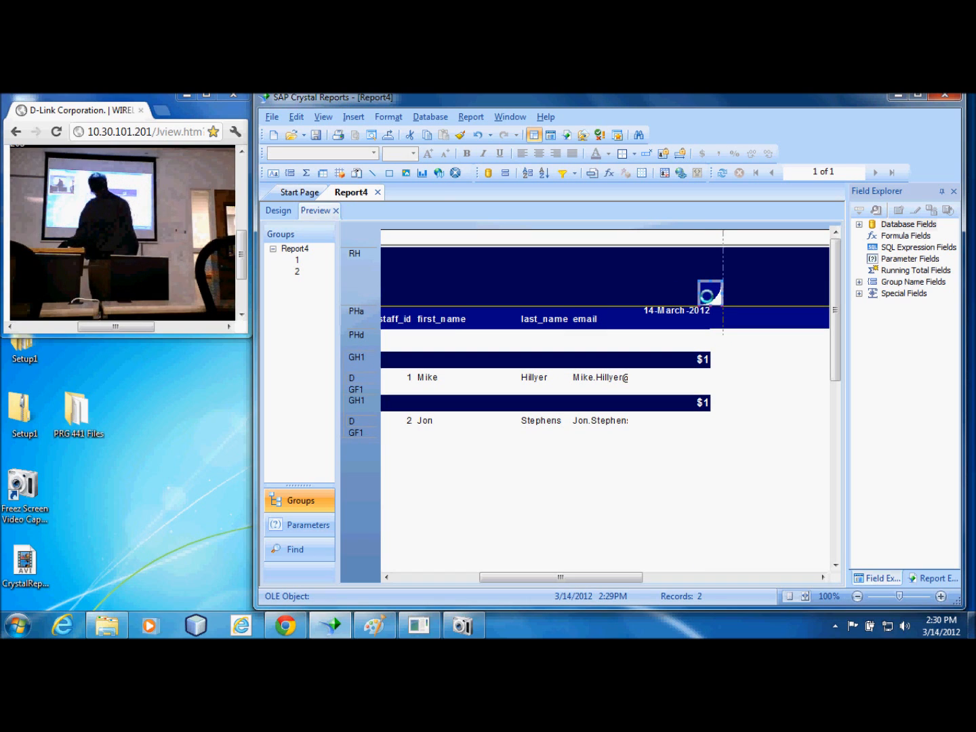
drag(707, 297, 706, 316)
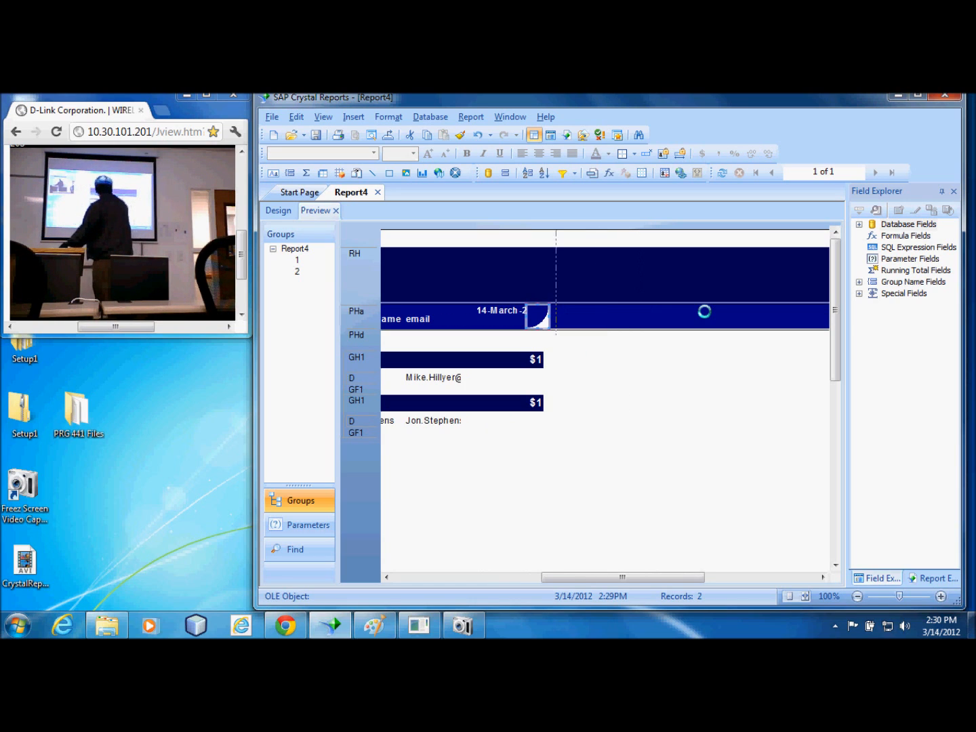
drag(535, 316, 543, 318)
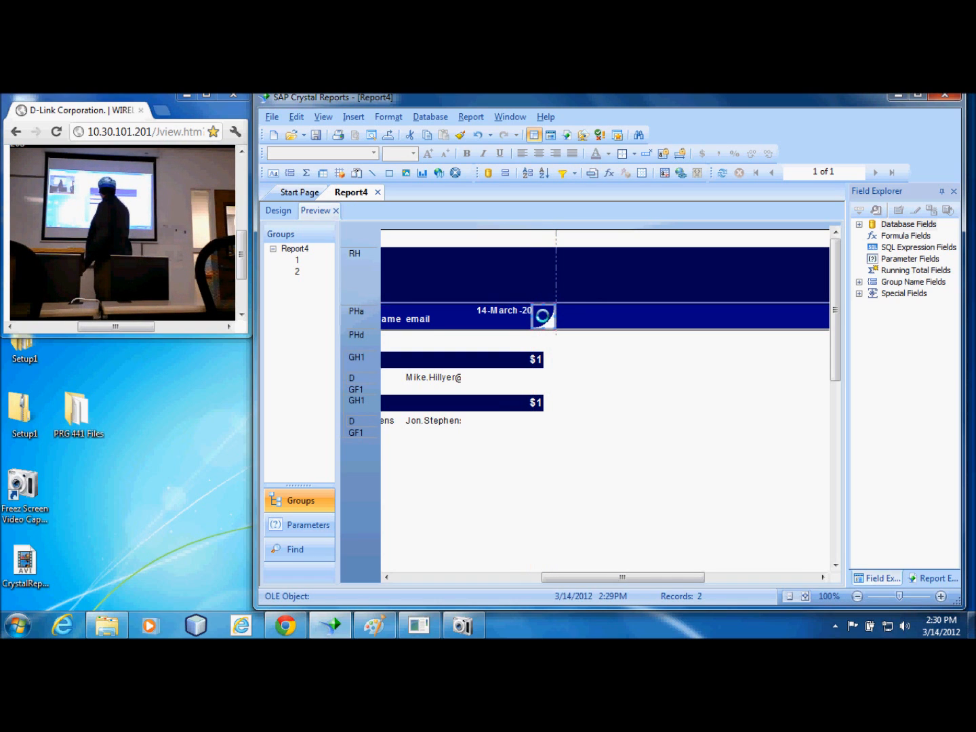
drag(543, 313, 543, 317)
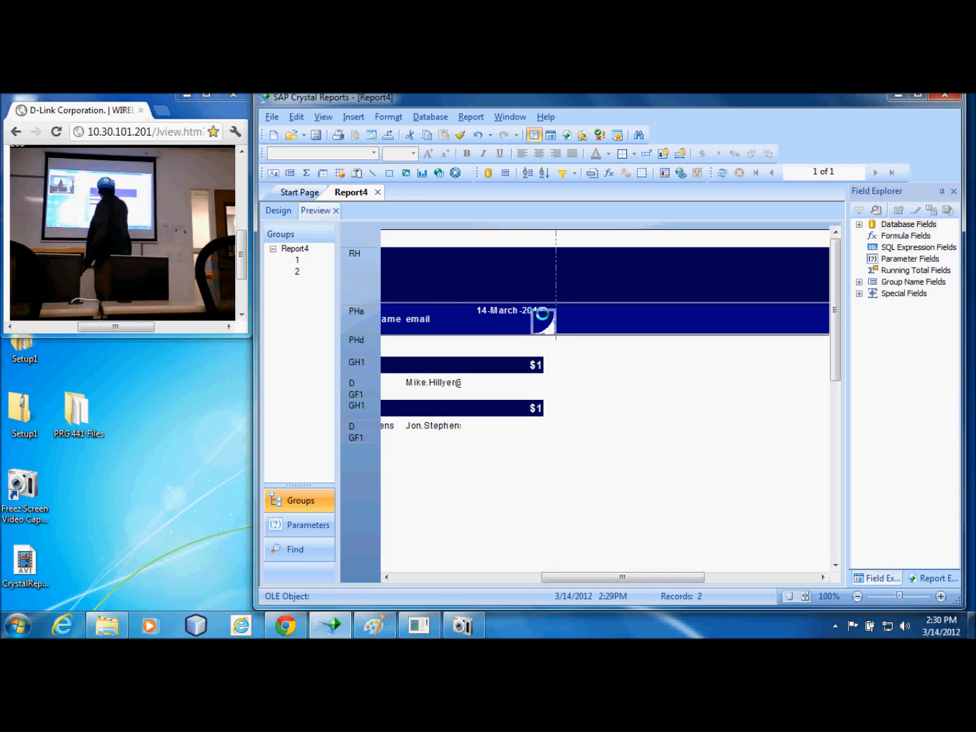